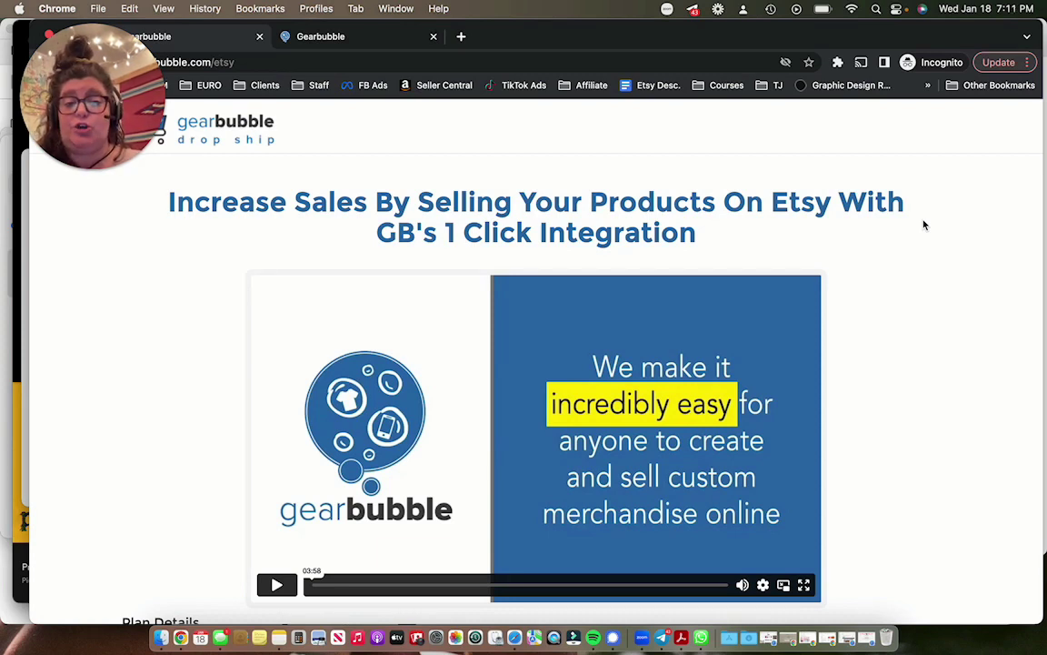
Step: Scroll the Etsy page down to the Plan Details pricing cards, then go to the Shopify integration page
scroll(923, 225, down, 1)
scroll(924, 224, down, 4)
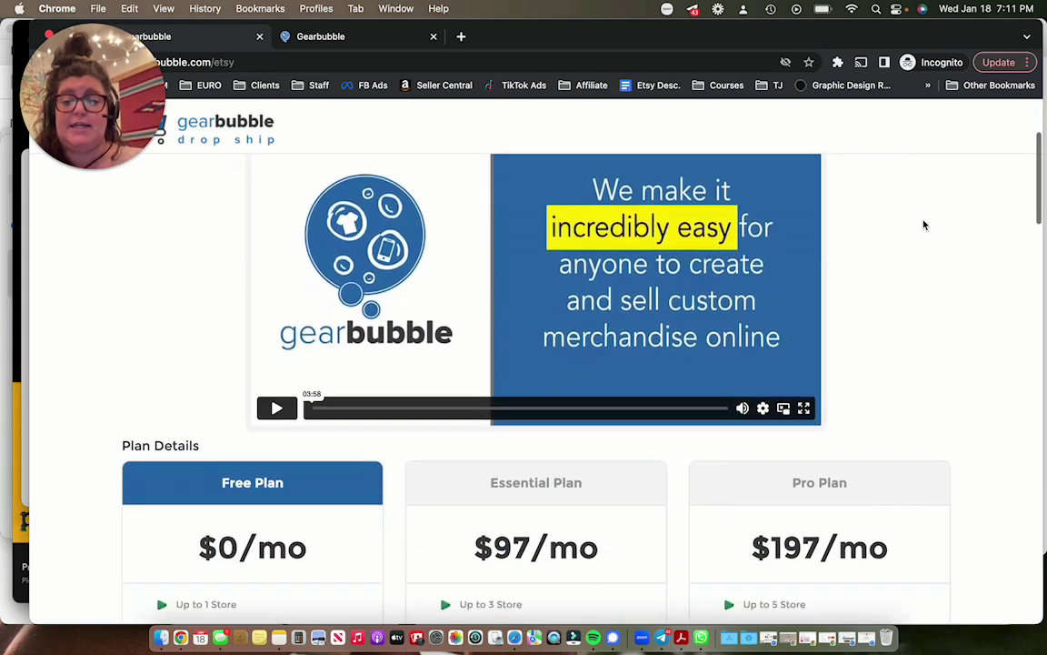
scroll(924, 224, down, 4)
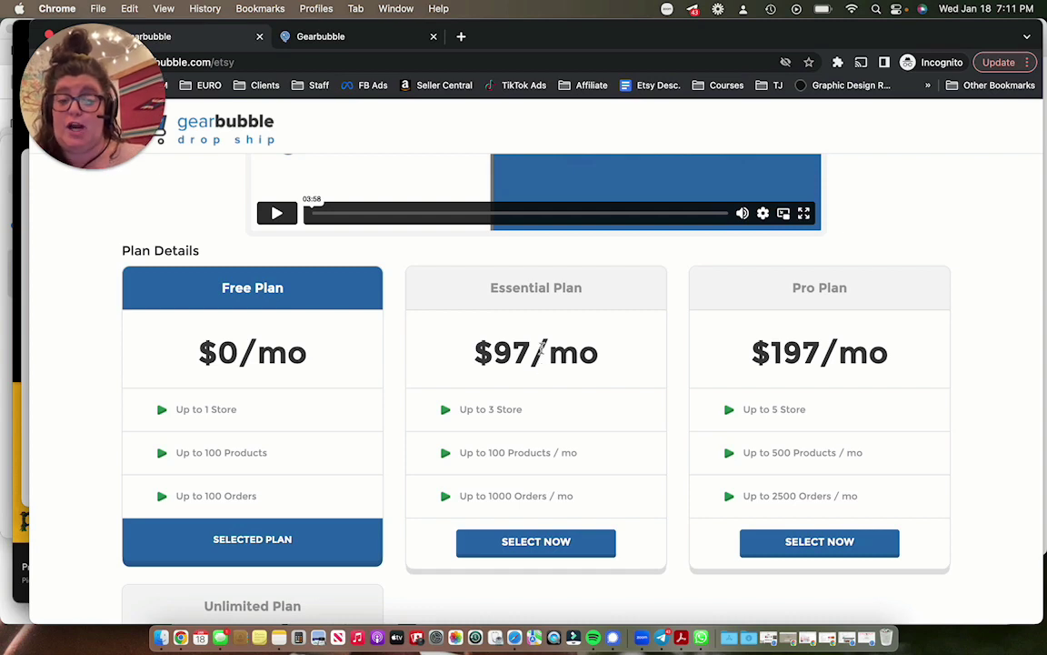
click(363, 44)
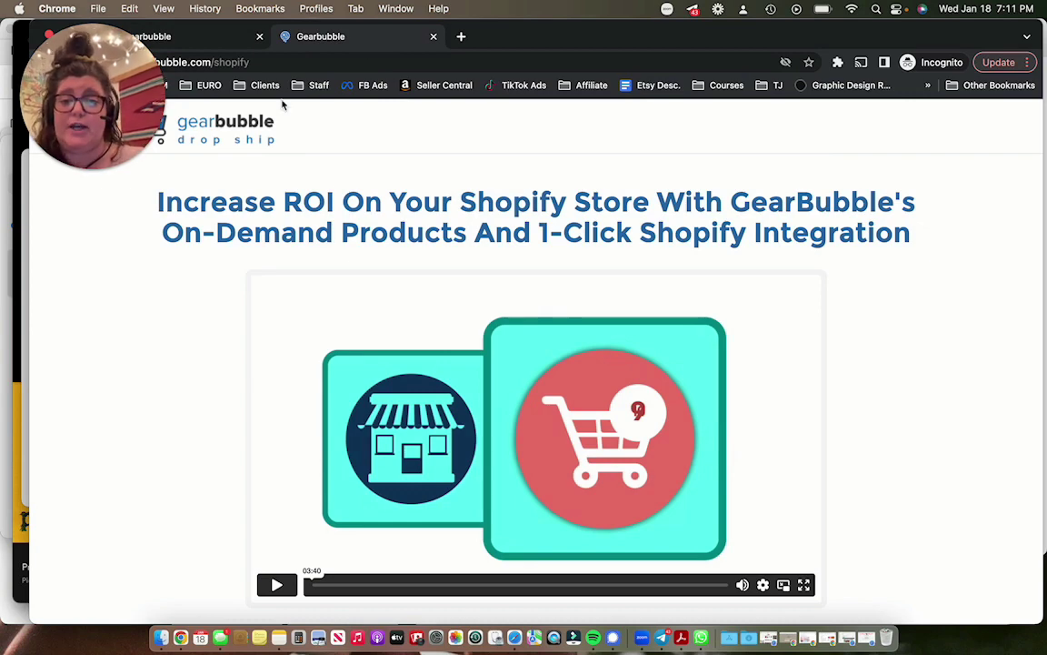
Step: Scroll through the Shopify integration's Free, Essential and Pro plan cards and back to the top
scroll(265, 218, down, 5)
scroll(264, 221, up, 2)
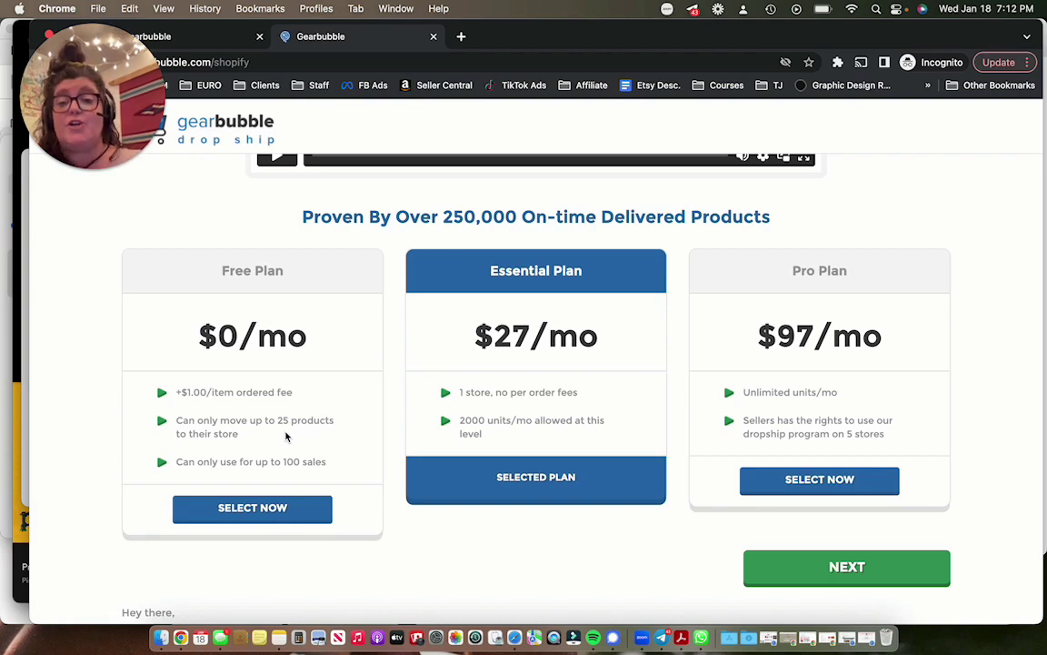
scroll(428, 439, up, 5)
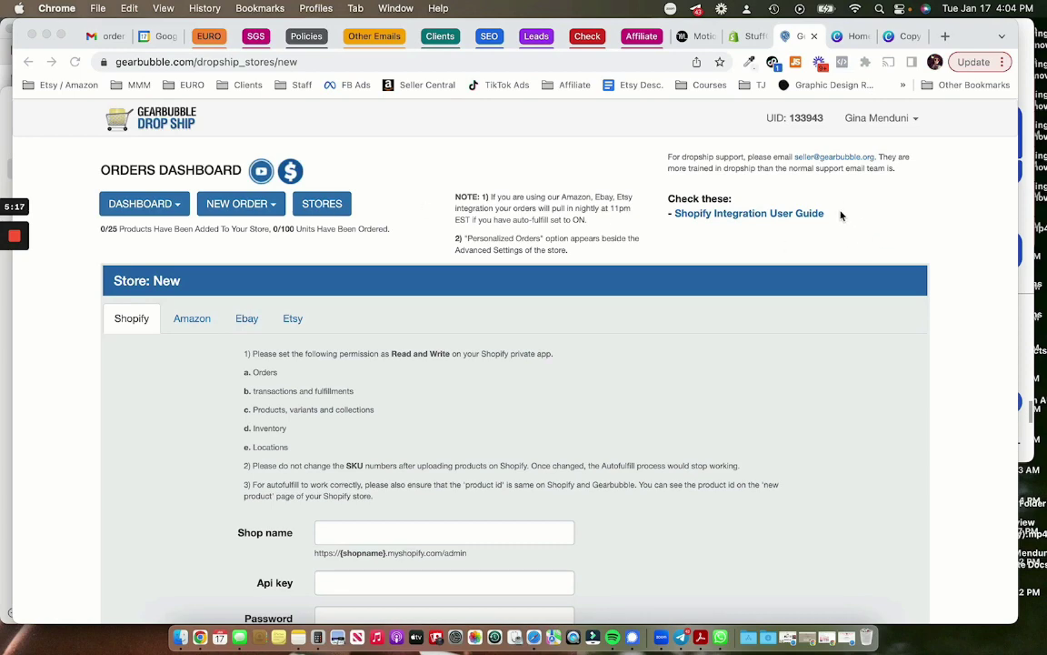
Step: Scroll the new Shopify store form down to Submit, then switch to Shopify's Apps and sales channels settings
scroll(421, 312, down, 3)
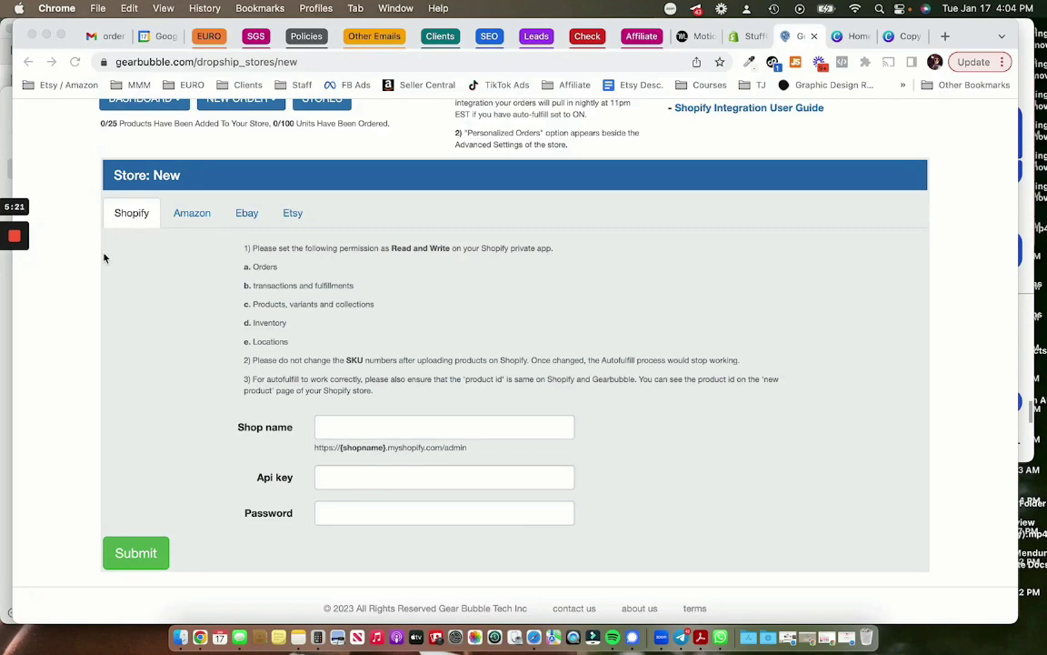
key(super+alt+Left)
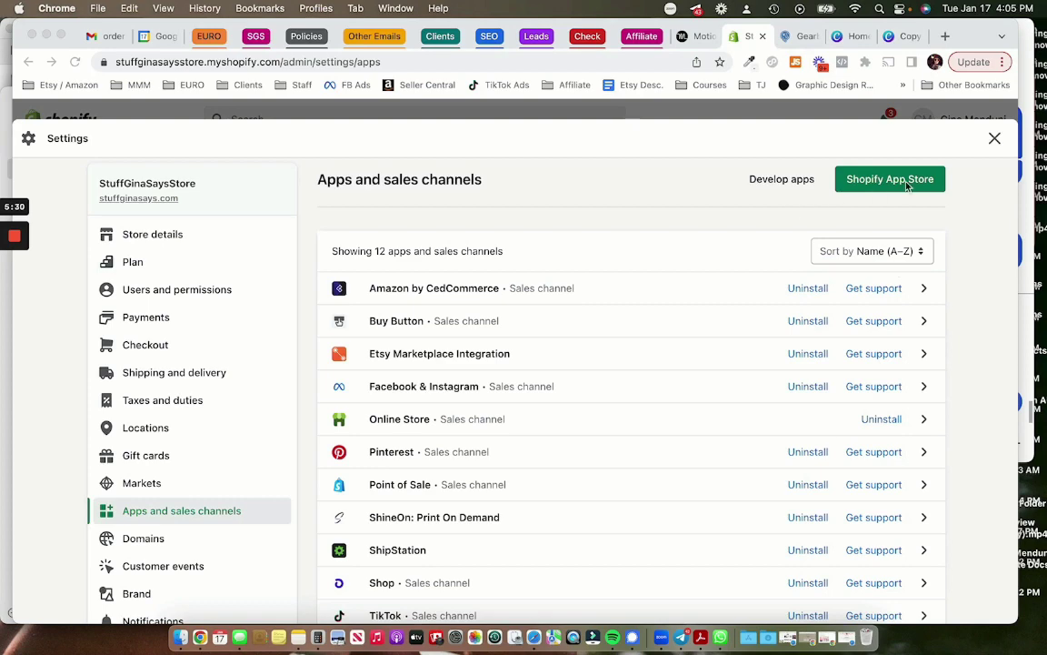
Step: Enable custom app development on the Shopify store from Develop apps
click(781, 181)
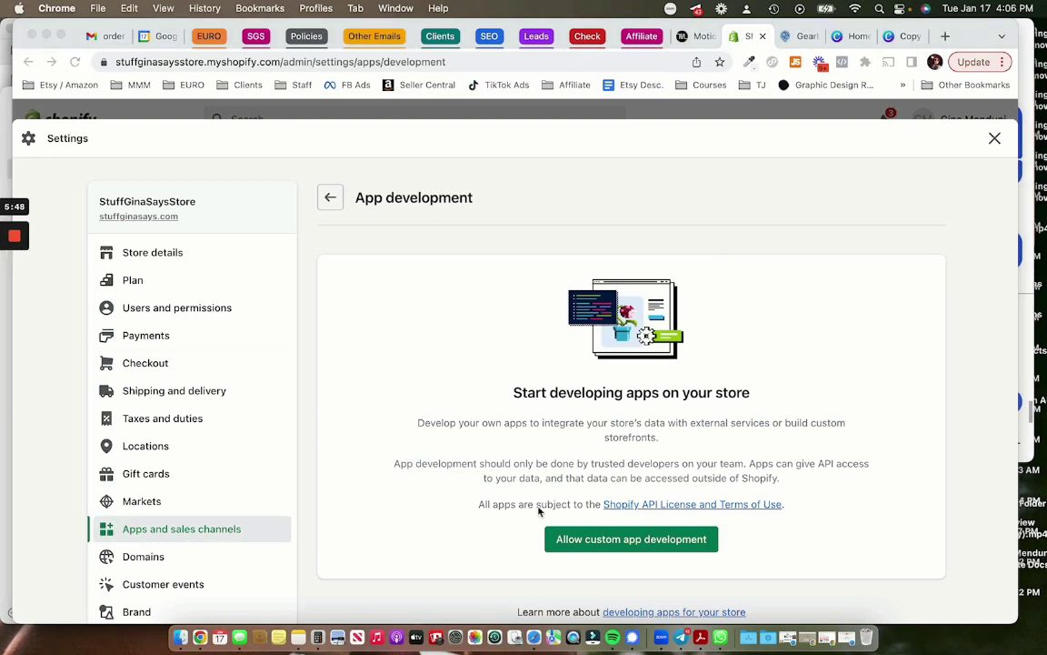
click(618, 543)
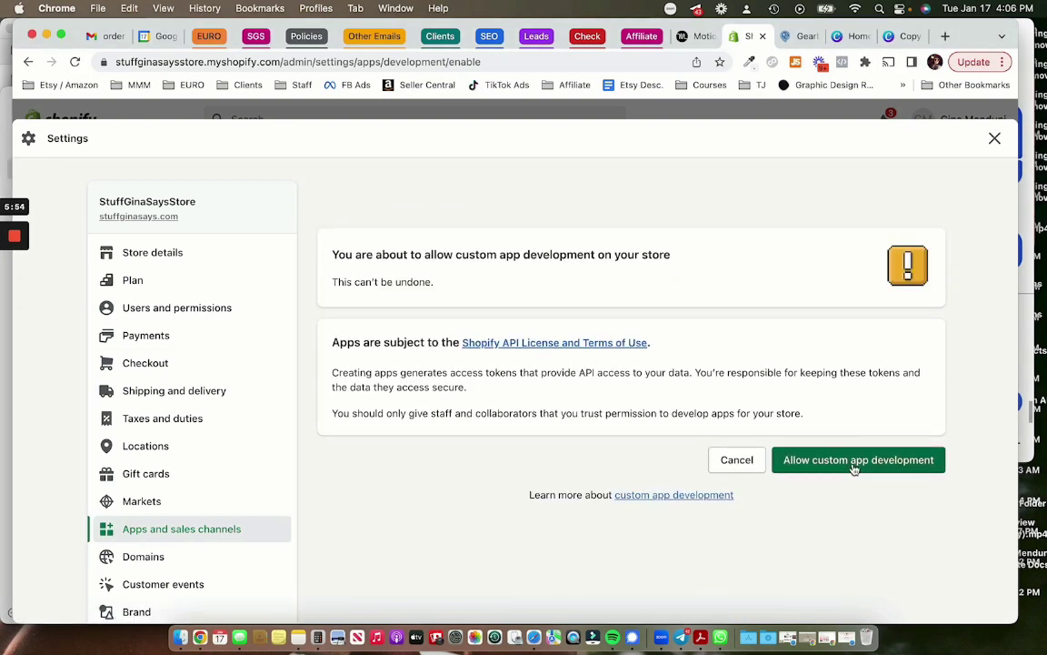
click(855, 466)
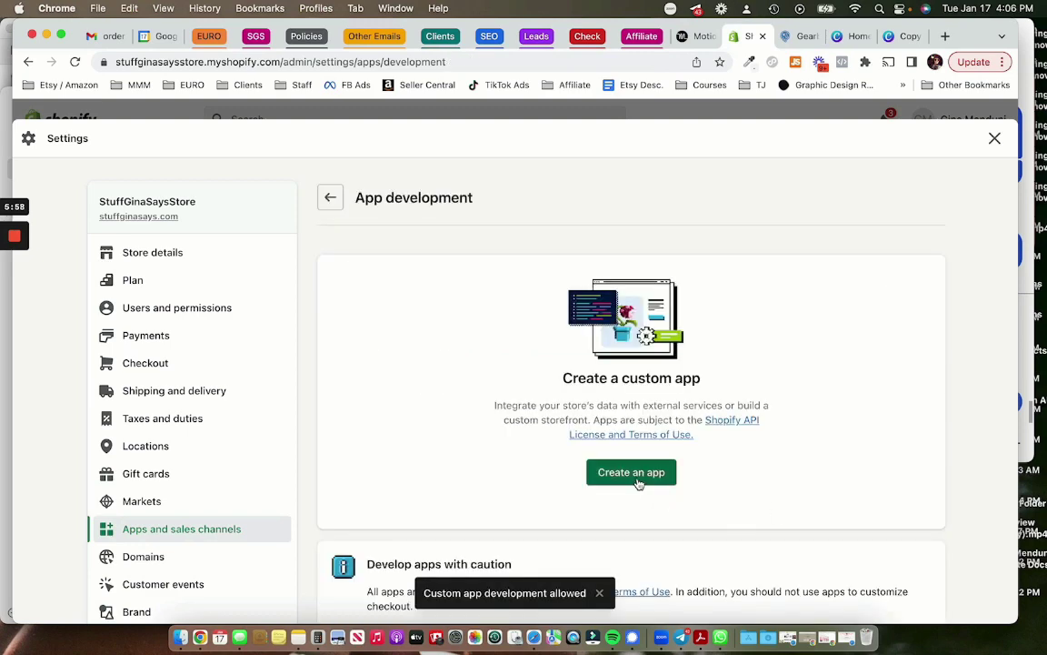
Step: Create a new custom app named 'Gearbubble Integration'
click(638, 481)
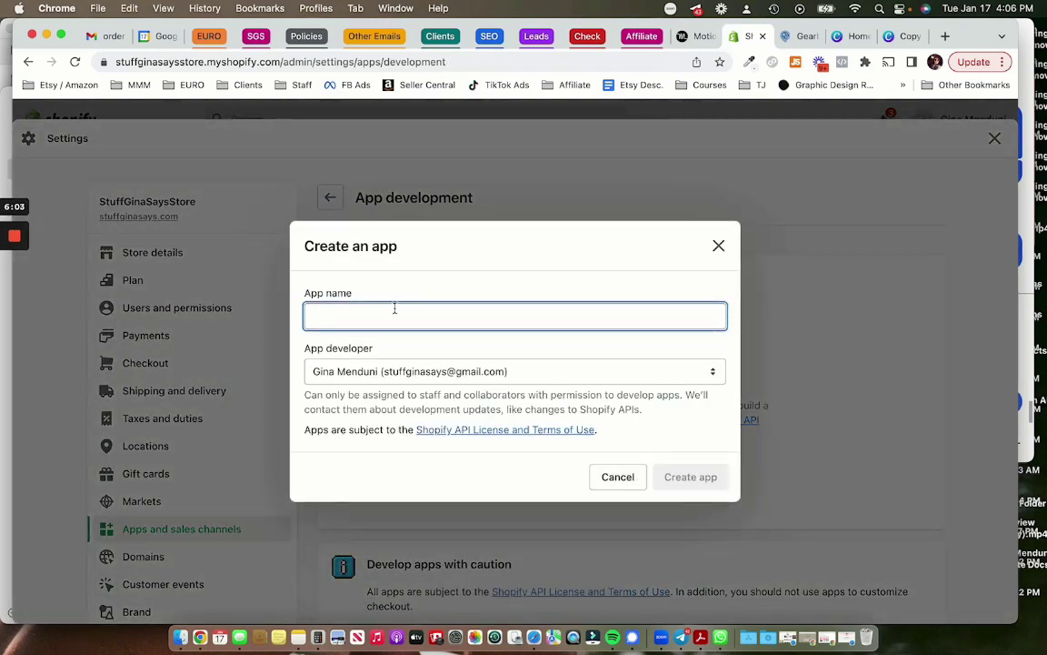
text(Gearbubble)
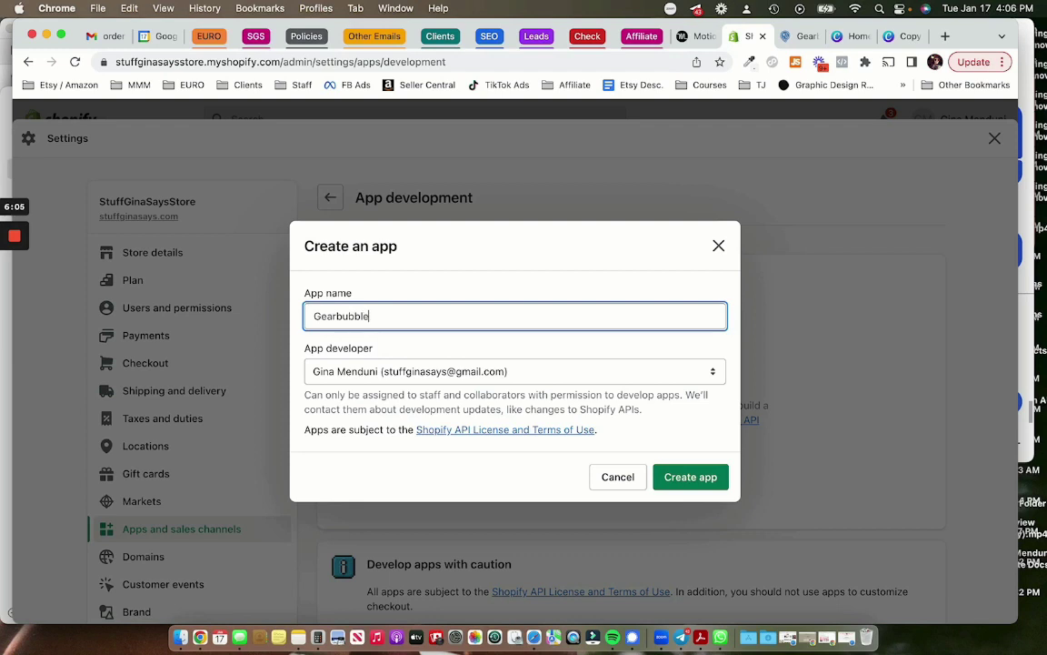
text( Int)
text(egration)
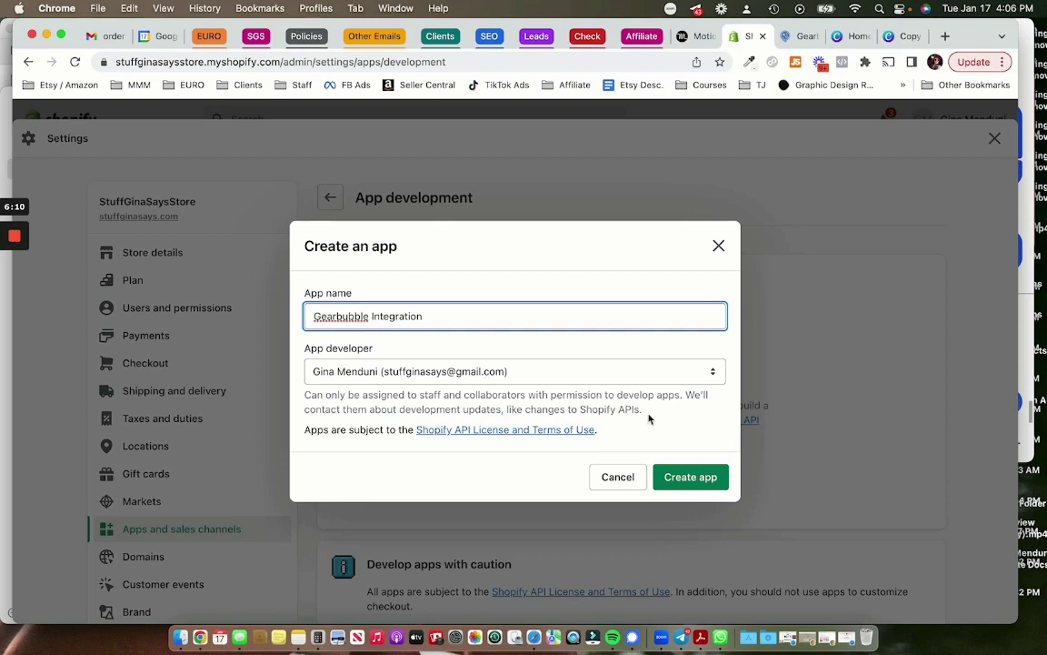
click(694, 477)
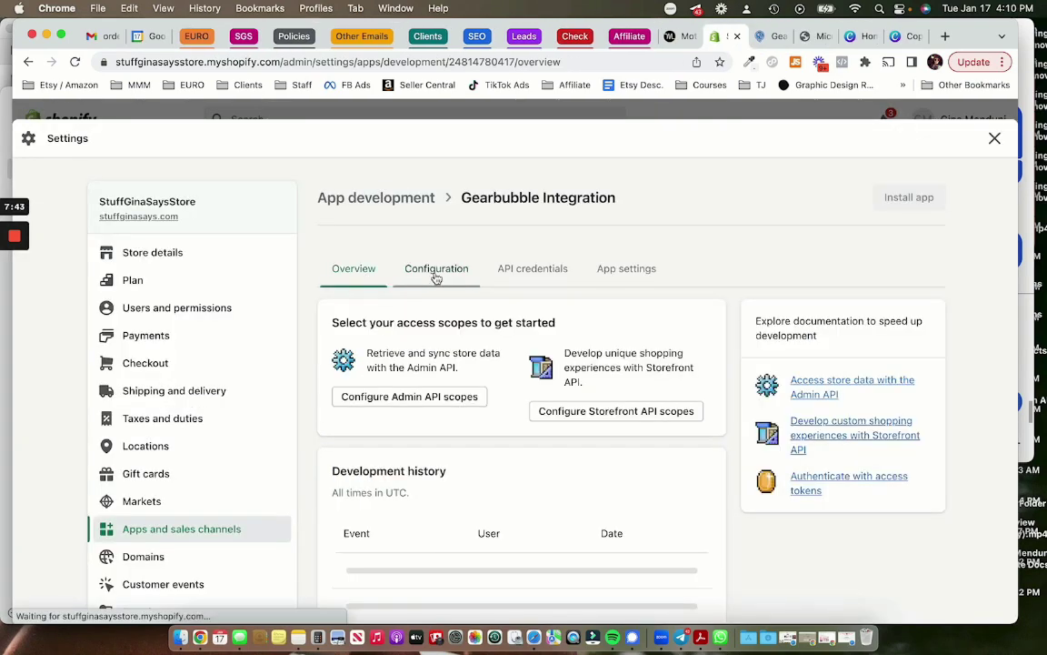
Step: In the app's Admin API access scopes, grant read and write access to assigned fulfillment orders
click(436, 273)
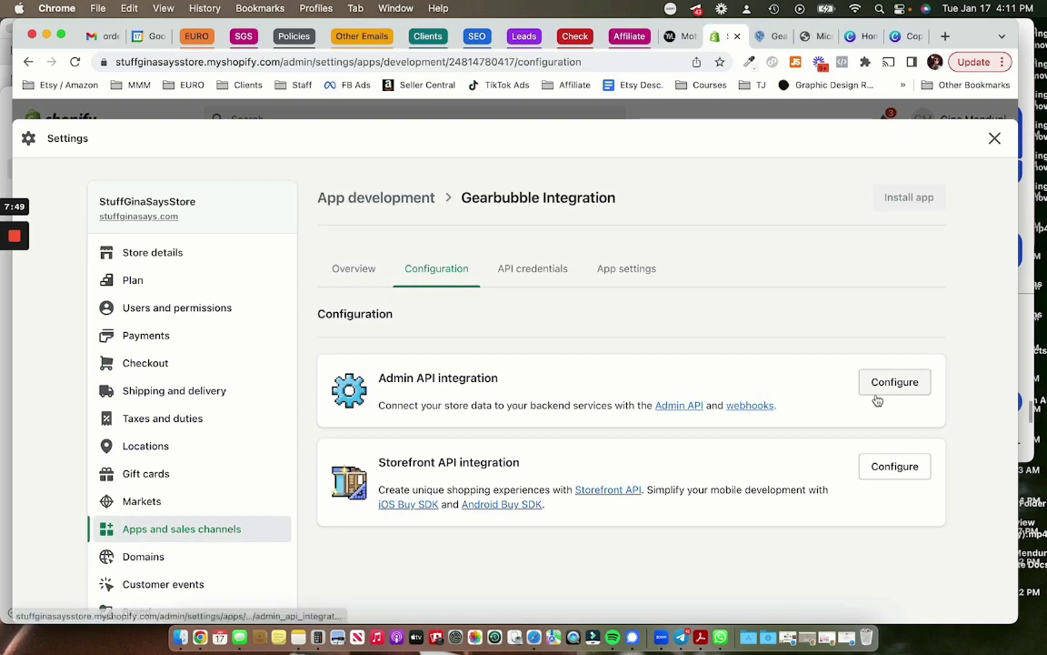
click(877, 398)
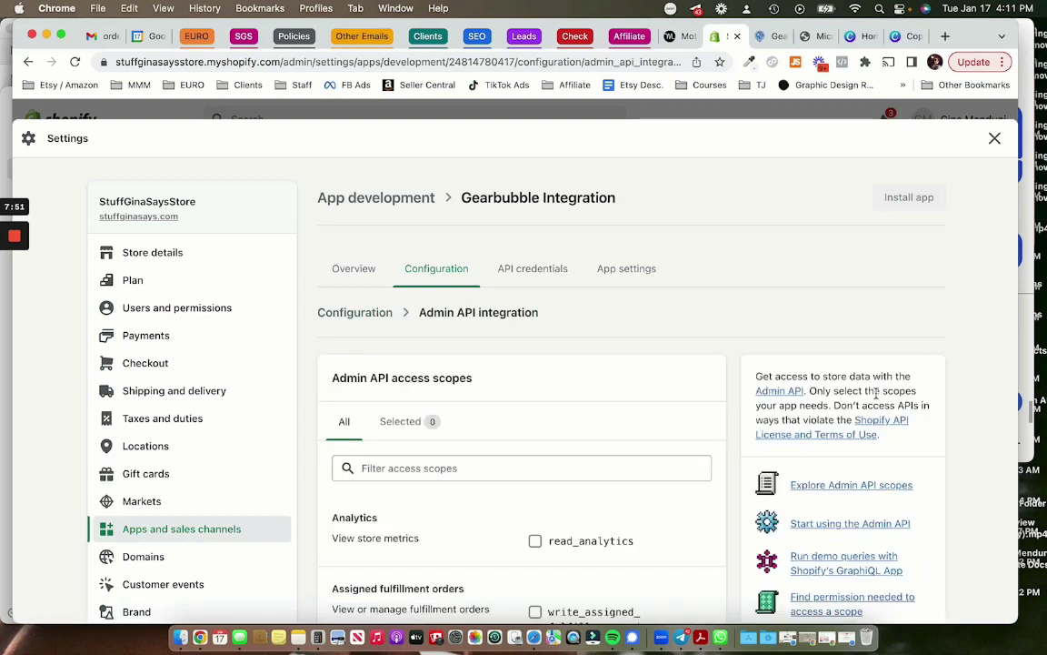
scroll(9, 301, down, 1)
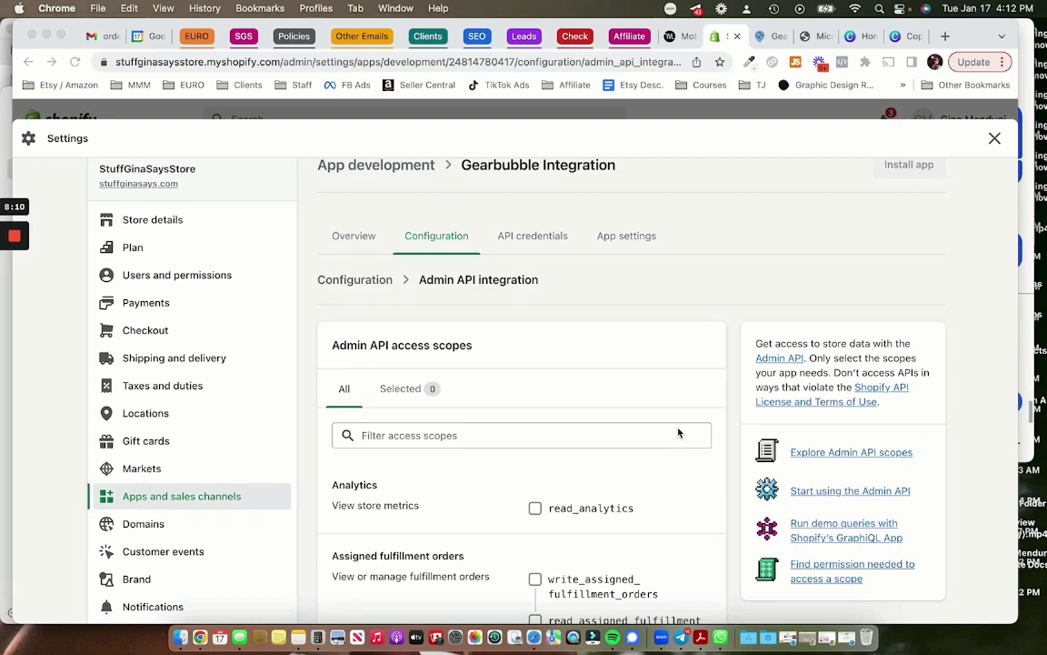
scroll(678, 432, down, 1)
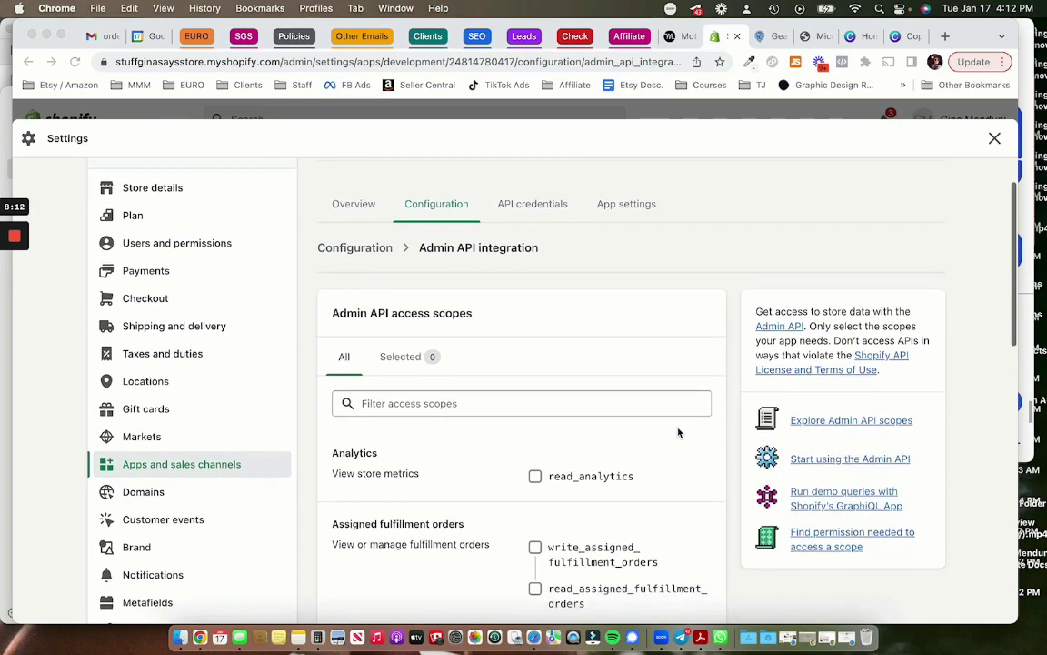
scroll(678, 433, down, 2)
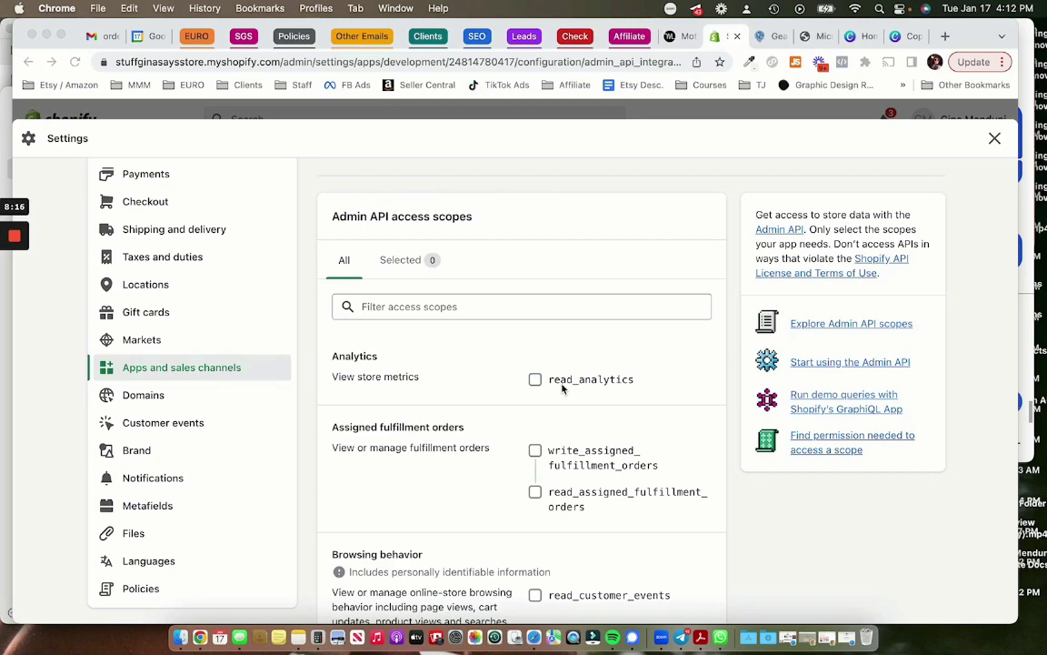
scroll(562, 388, down, 1)
scroll(562, 389, up, 1)
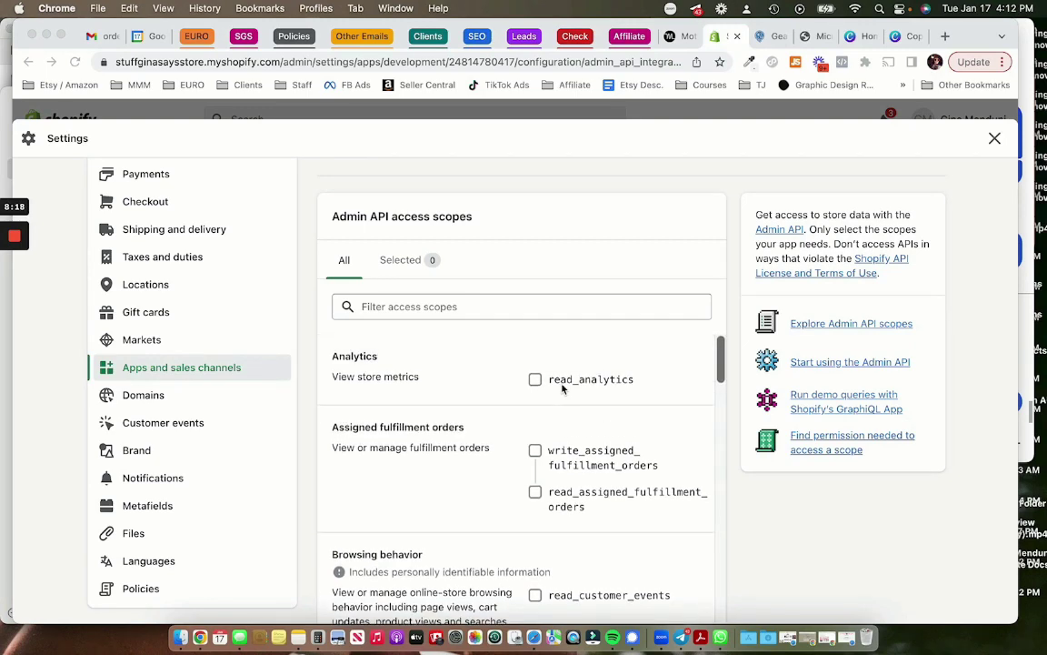
scroll(725, 308, down, 1)
scroll(725, 310, down, 2)
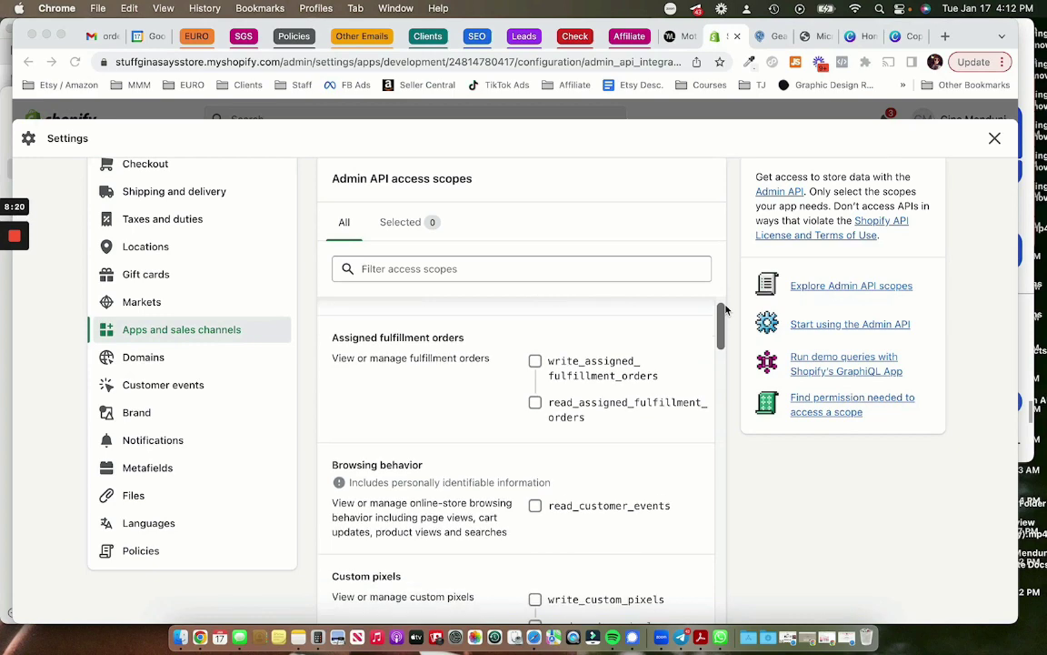
click(535, 402)
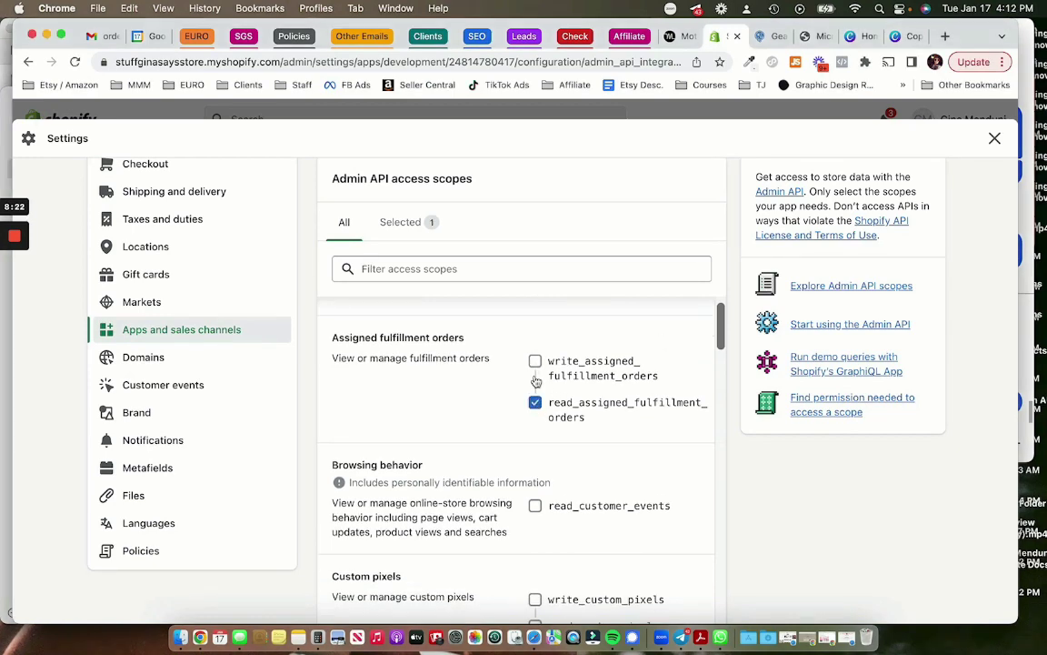
click(535, 361)
Step: Grant read and write access to customers and discounts, and write access to draft orders
scroll(599, 430, down, 2)
scroll(598, 433, down, 2)
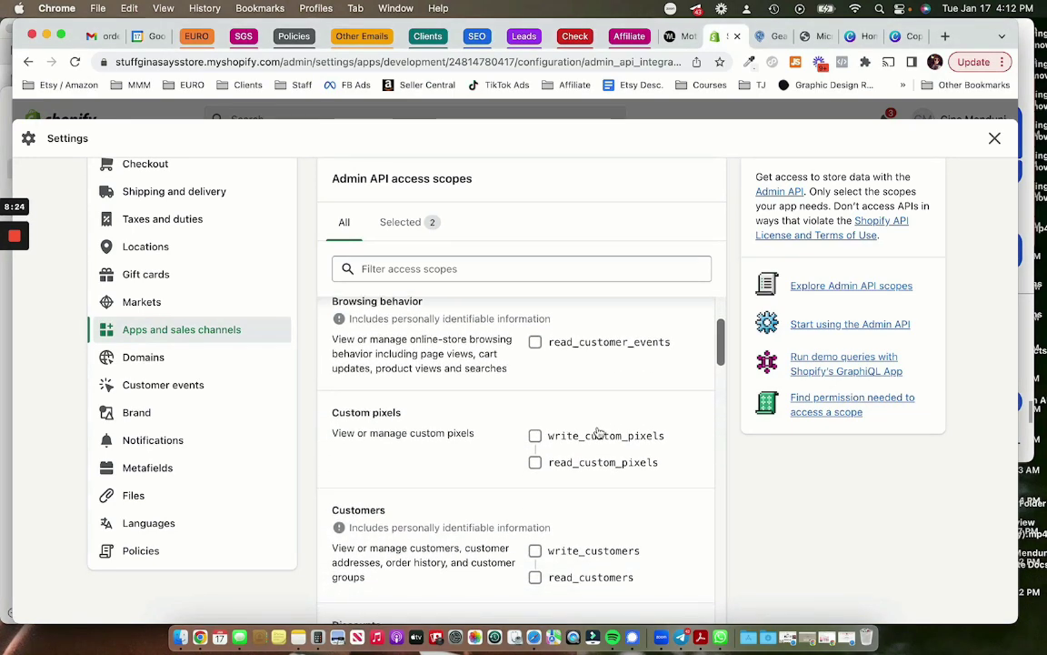
scroll(598, 433, down, 2)
click(535, 455)
click(534, 481)
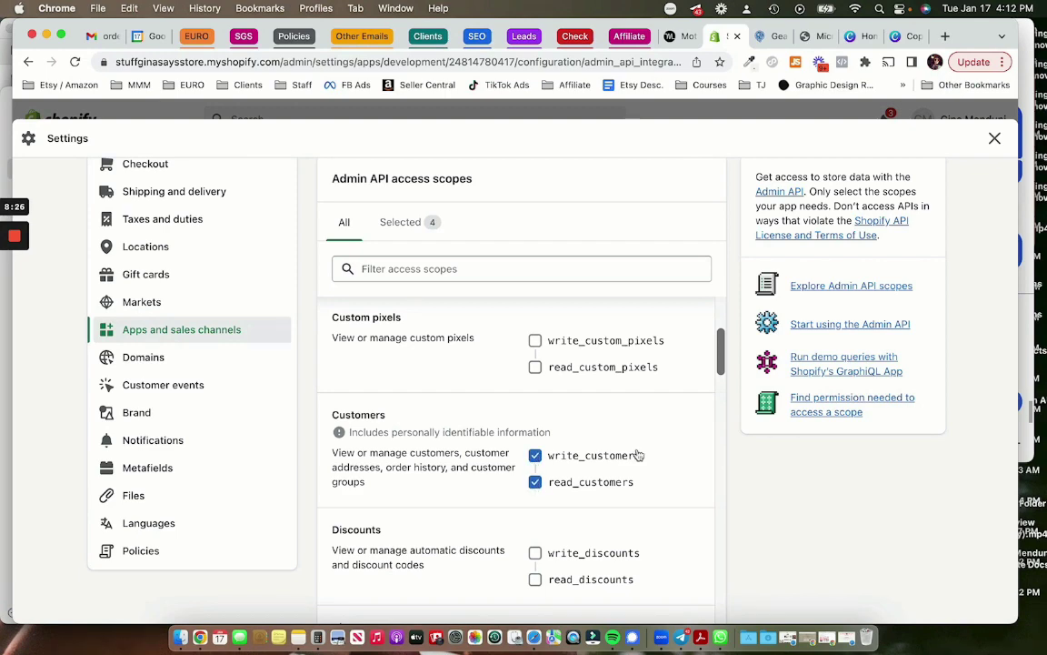
scroll(637, 455, down, 2)
scroll(635, 452, down, 2)
click(535, 373)
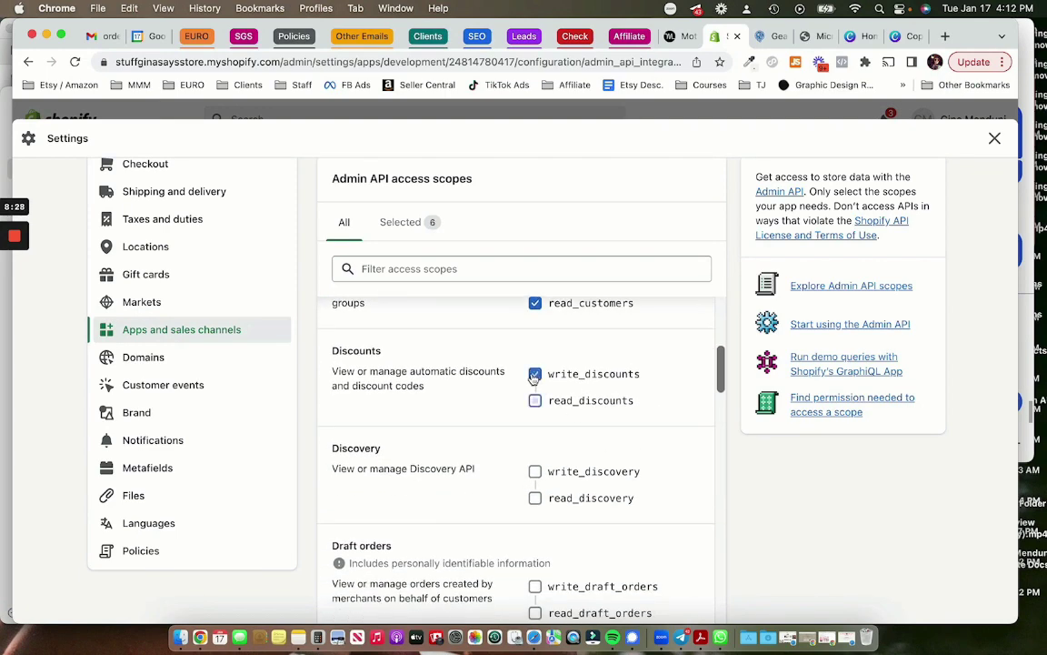
click(535, 400)
scroll(622, 412, down, 1)
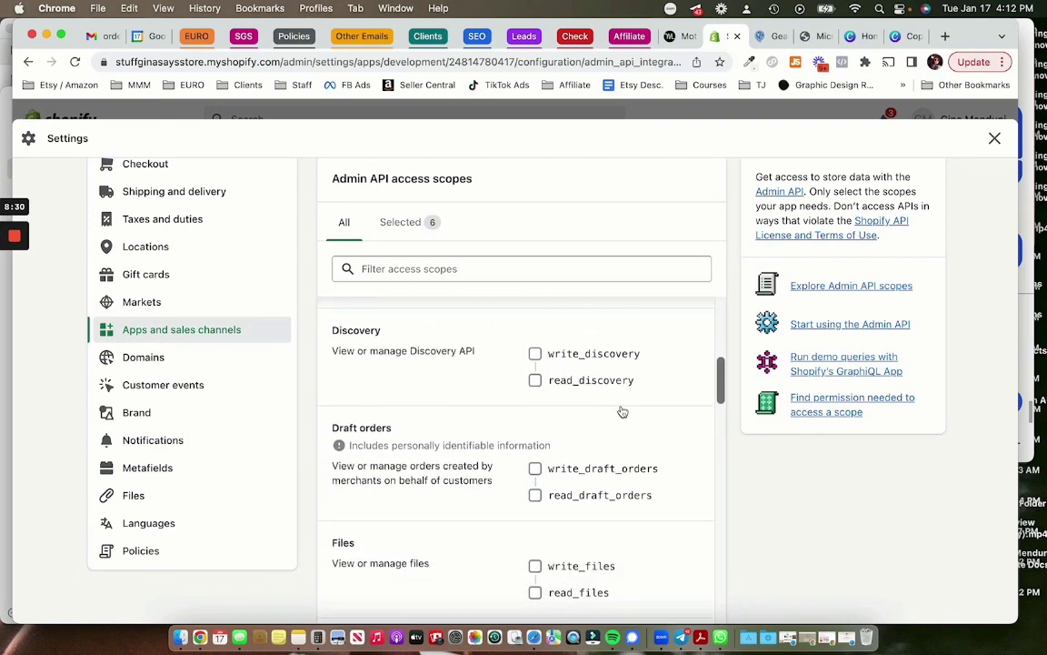
scroll(622, 412, down, 1)
click(536, 450)
Step: Grant the app access to manage fulfillment services and store locations
scroll(539, 457, down, 2)
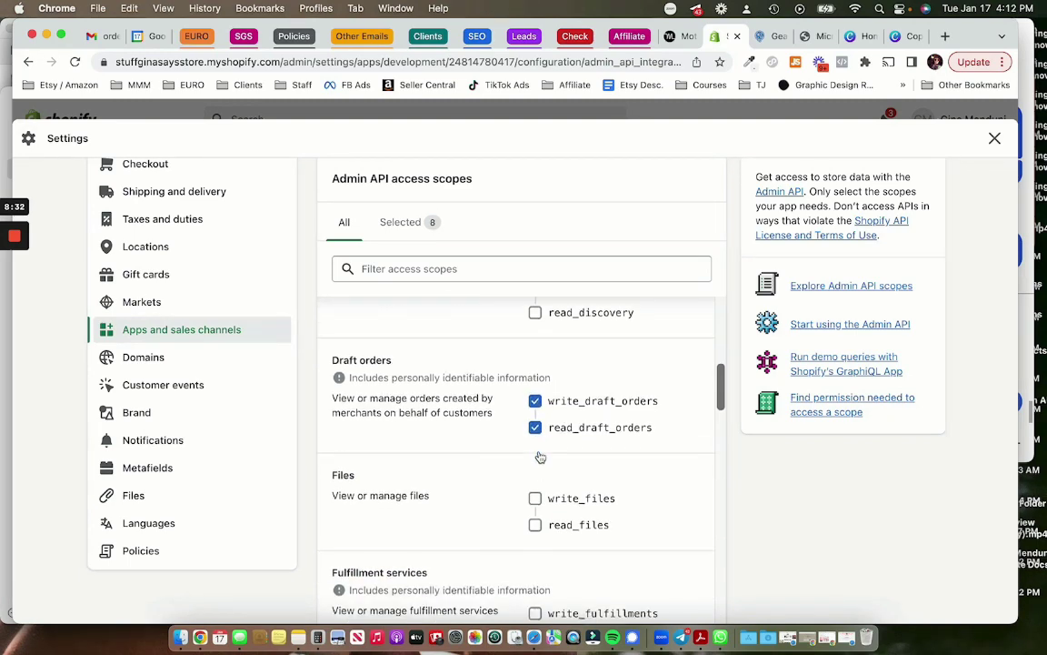
scroll(541, 455, down, 2)
scroll(543, 451, down, 5)
scroll(539, 451, down, 2)
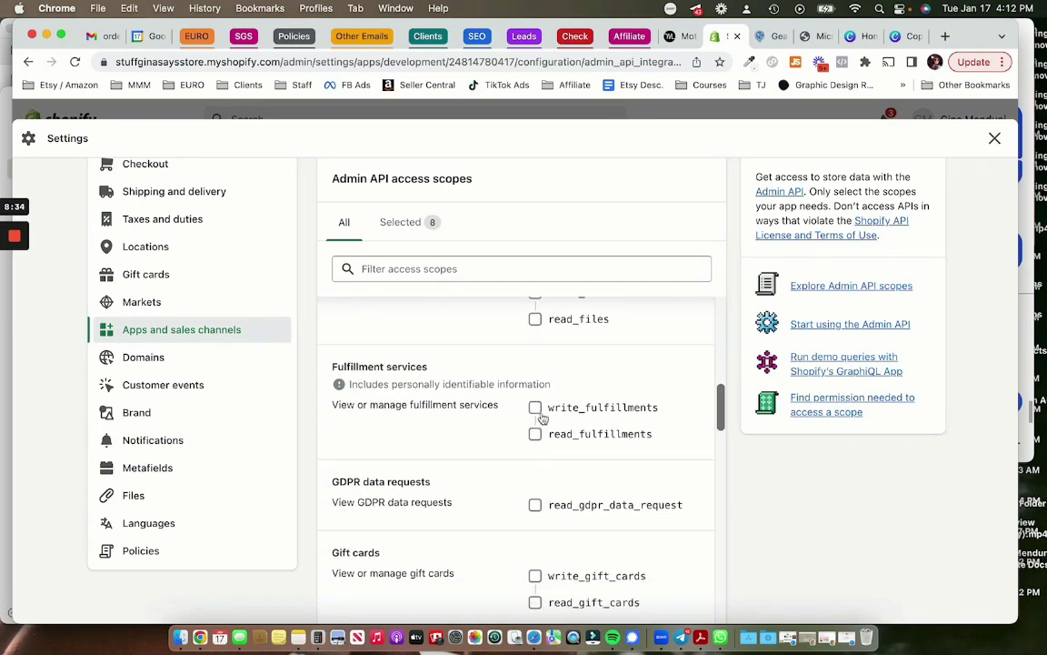
click(540, 414)
scroll(540, 414, down, 3)
scroll(540, 411, down, 1)
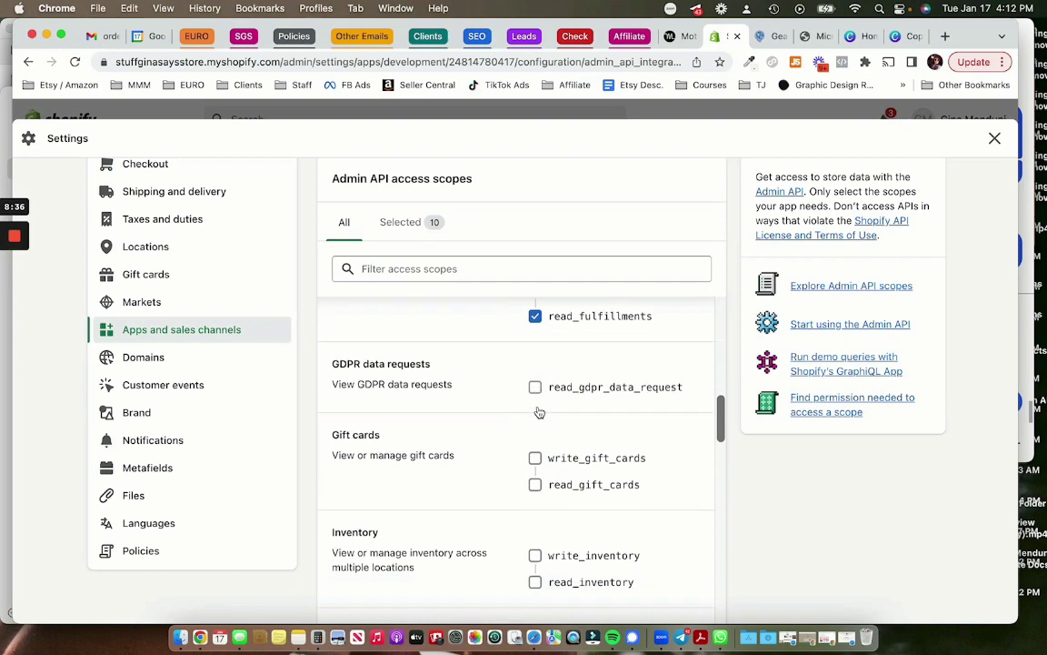
scroll(539, 412, down, 3)
scroll(536, 405, down, 2)
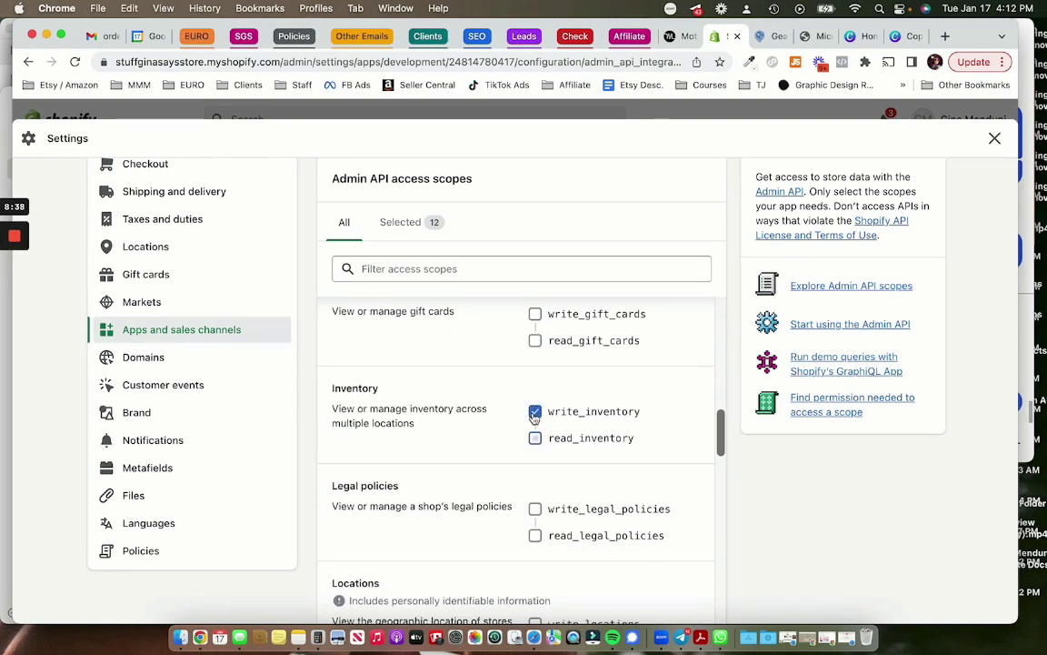
scroll(535, 415, down, 4)
scroll(534, 416, down, 3)
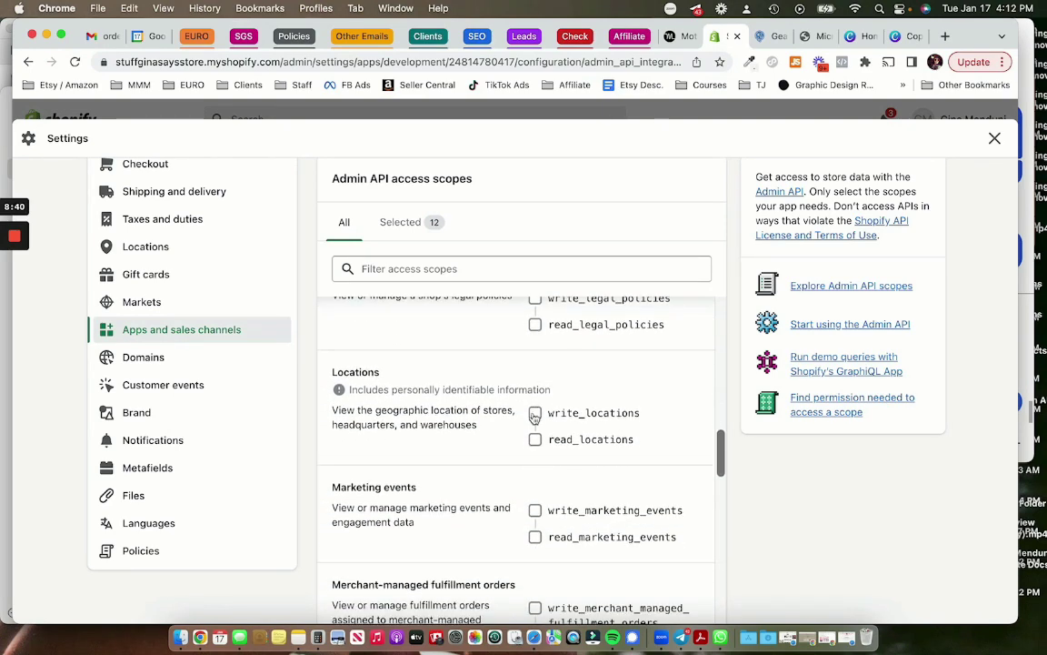
scroll(534, 415, down, 1)
click(536, 395)
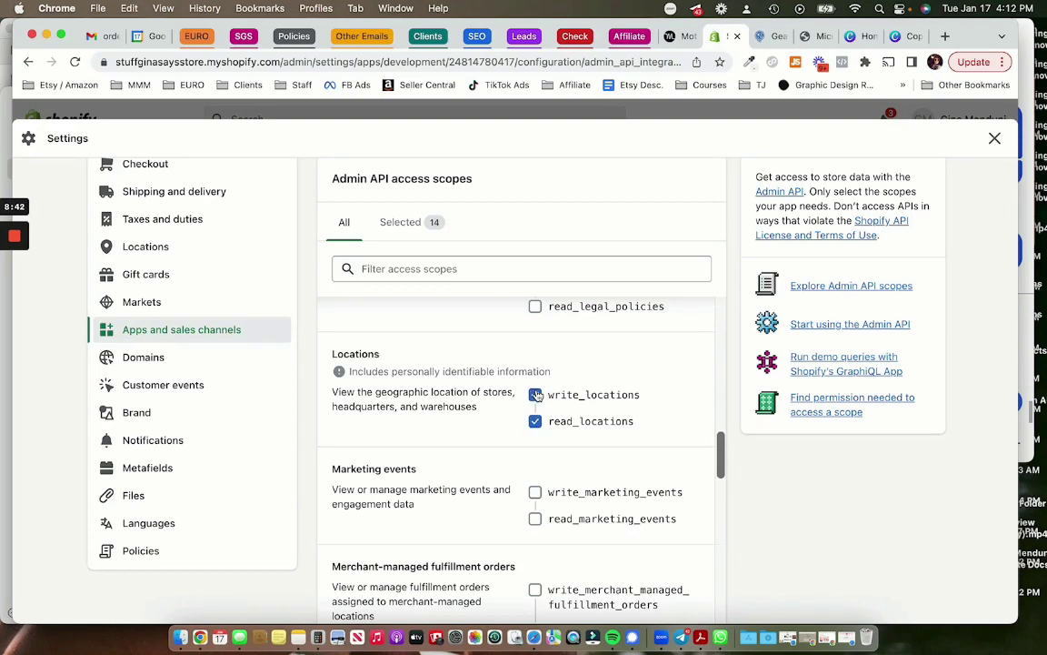
Step: Grant access to manage merchant-managed fulfillment orders and orders
scroll(536, 397, down, 2)
scroll(537, 400, down, 2)
scroll(538, 403, down, 1)
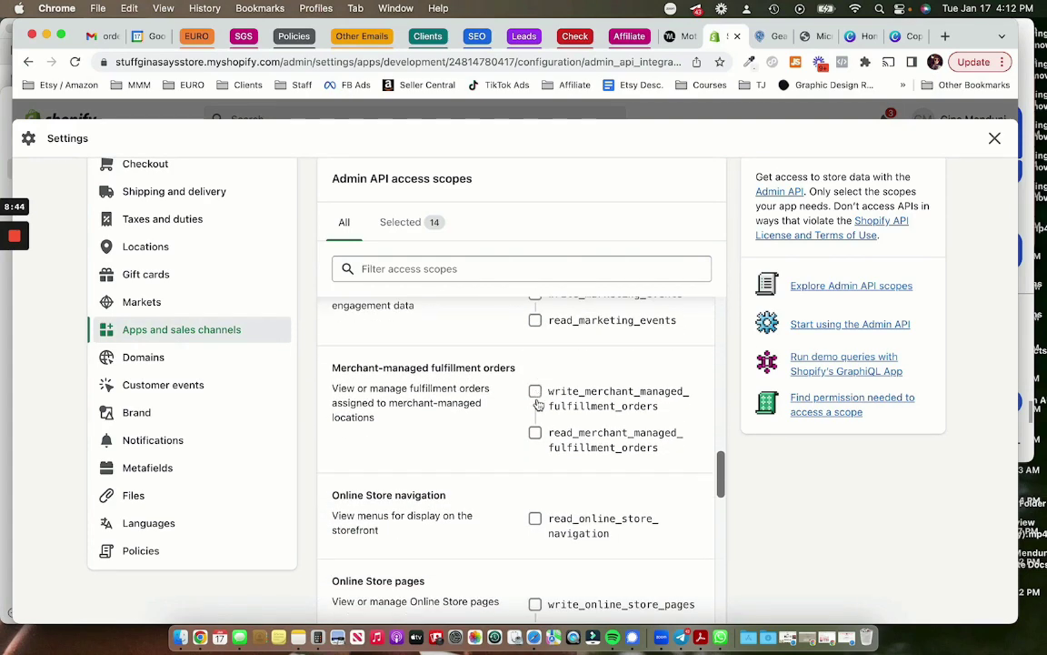
click(536, 399)
scroll(536, 401, down, 2)
scroll(536, 400, down, 2)
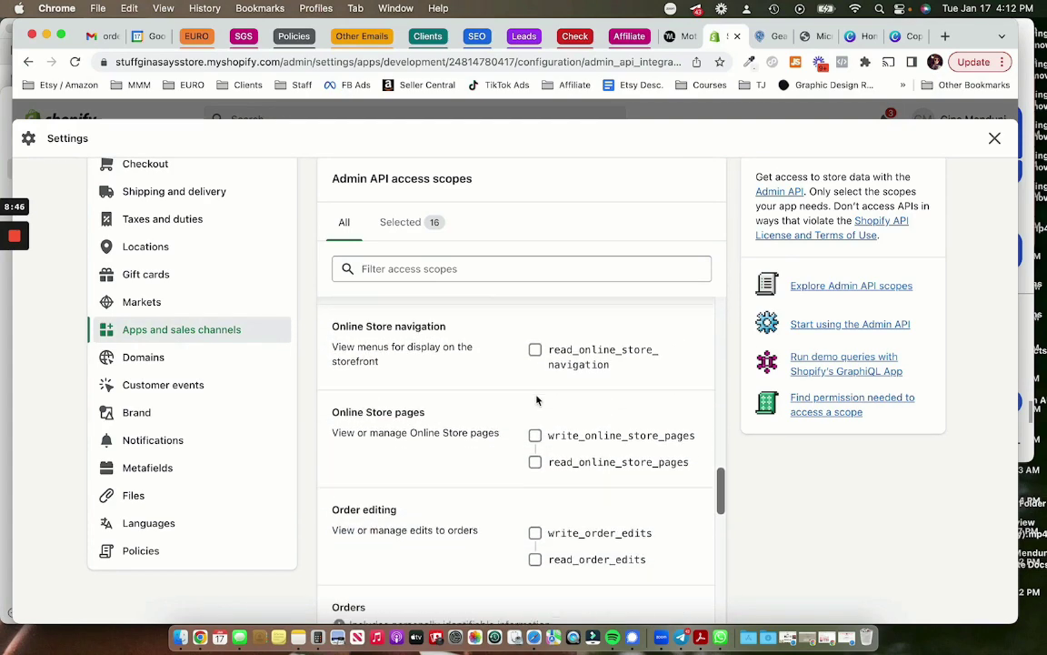
scroll(536, 400, down, 1)
scroll(537, 410, down, 2)
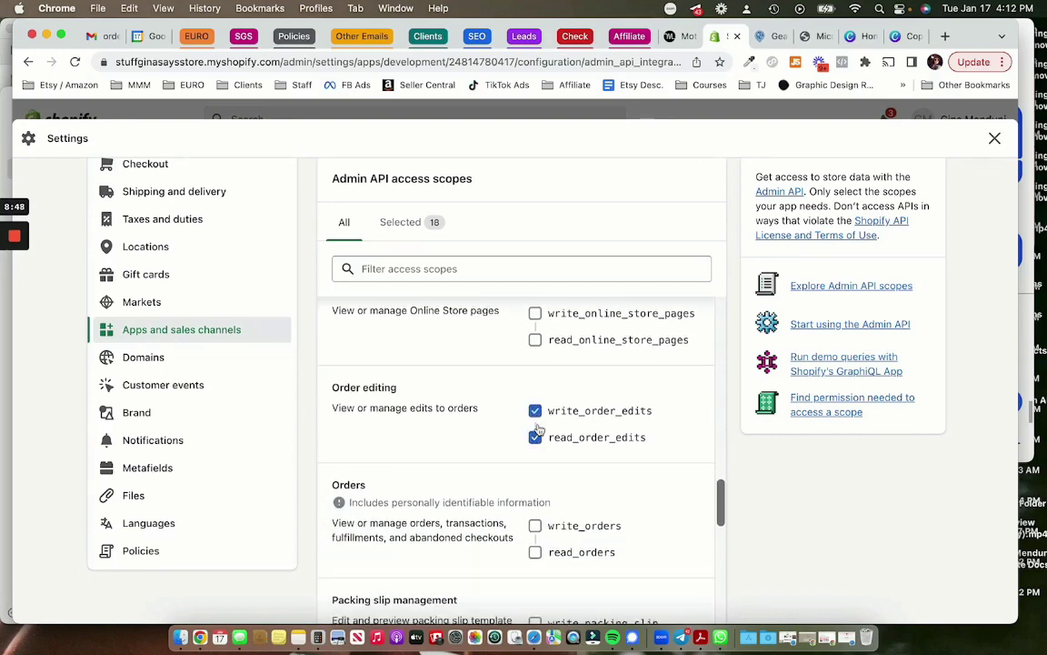
scroll(537, 429, down, 2)
click(536, 425)
Step: Grant access to manage payment customizations, payment terms and price rules
scroll(537, 428, down, 2)
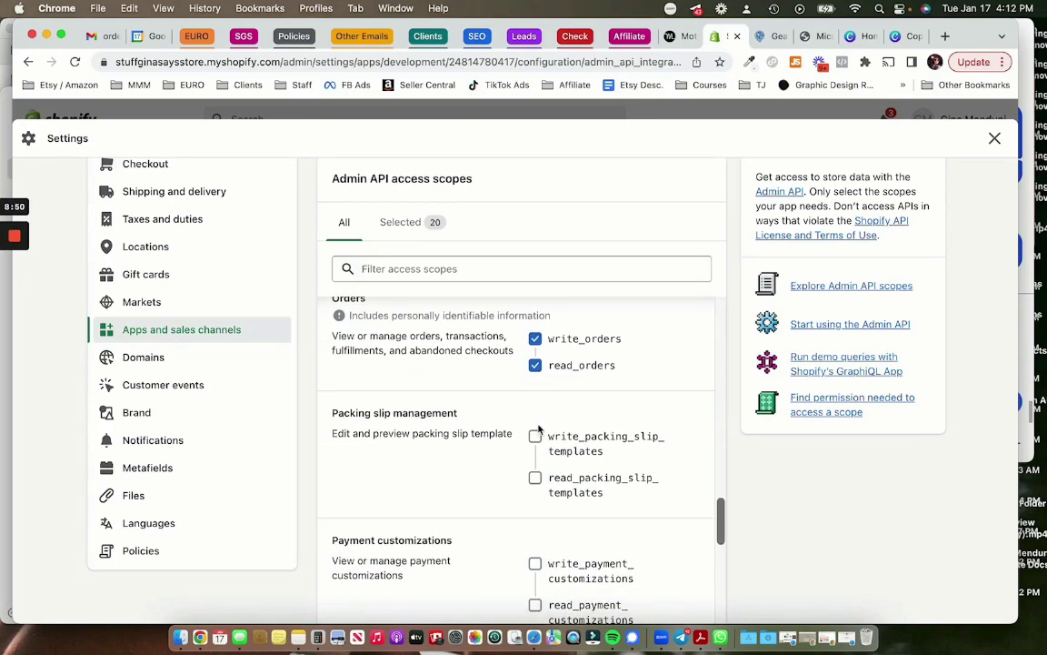
scroll(538, 428, down, 1)
scroll(539, 429, down, 1)
scroll(540, 429, down, 1)
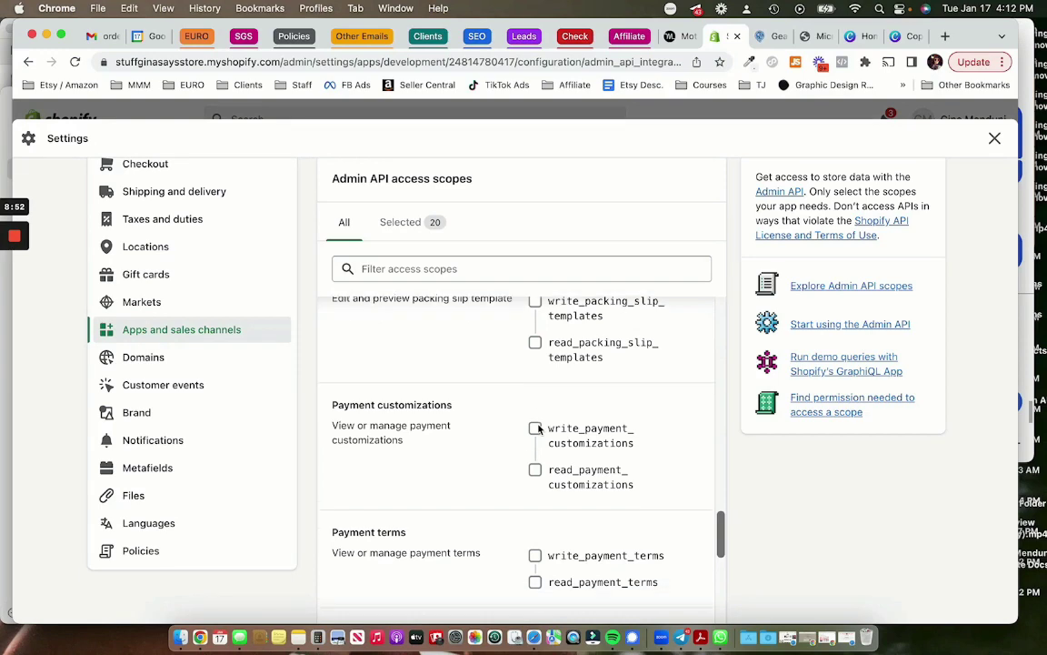
click(536, 411)
scroll(536, 409, down, 1)
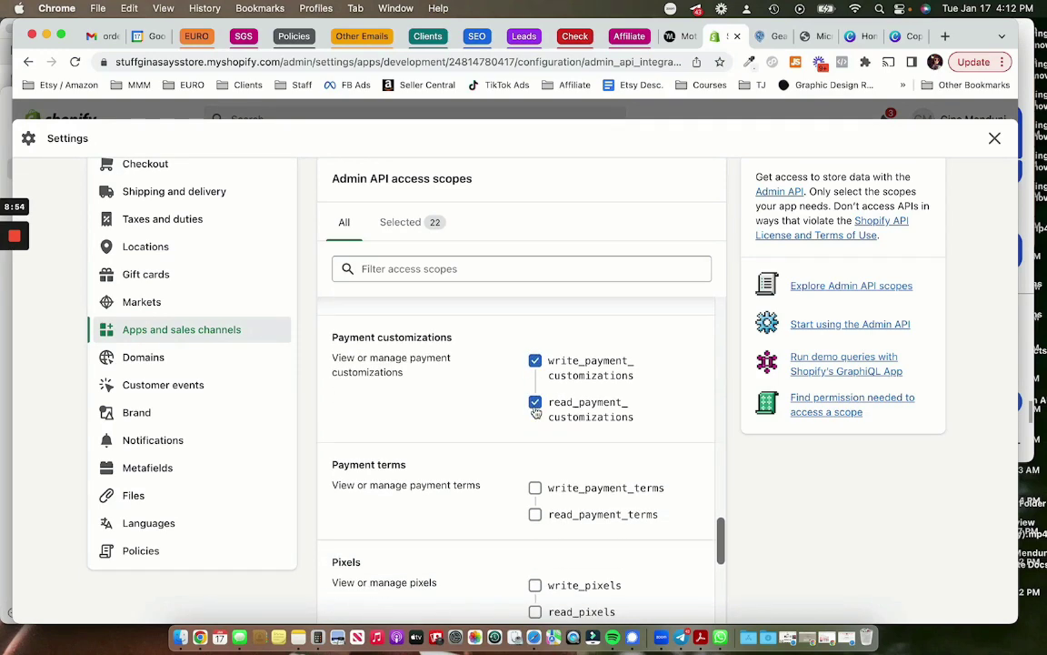
scroll(535, 405, down, 2)
click(536, 393)
scroll(536, 398, down, 2)
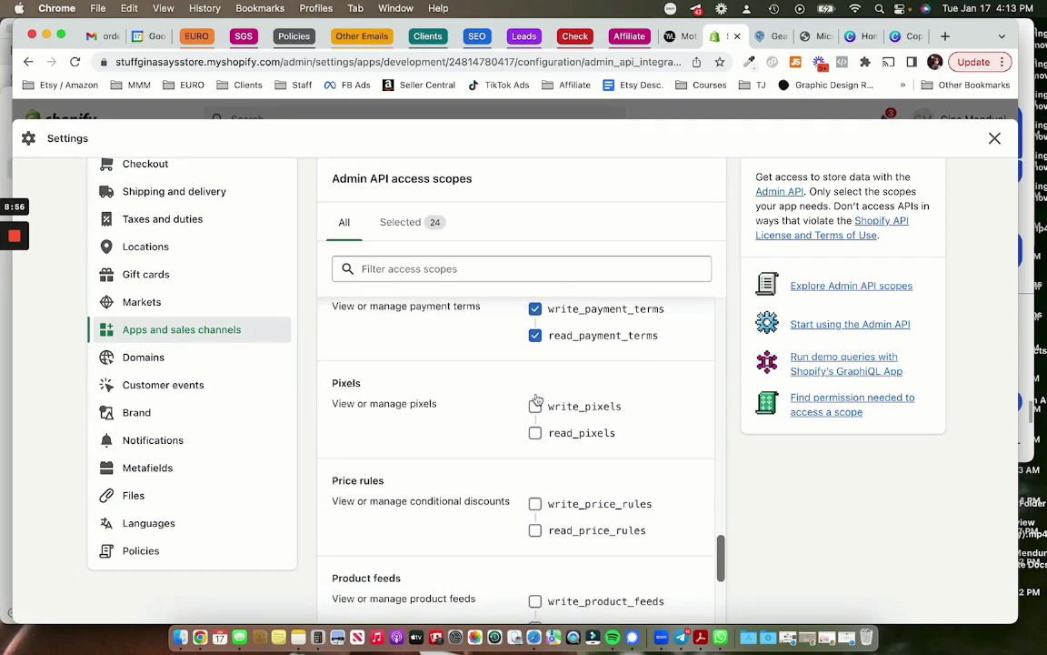
scroll(536, 398, down, 1)
scroll(536, 399, down, 1)
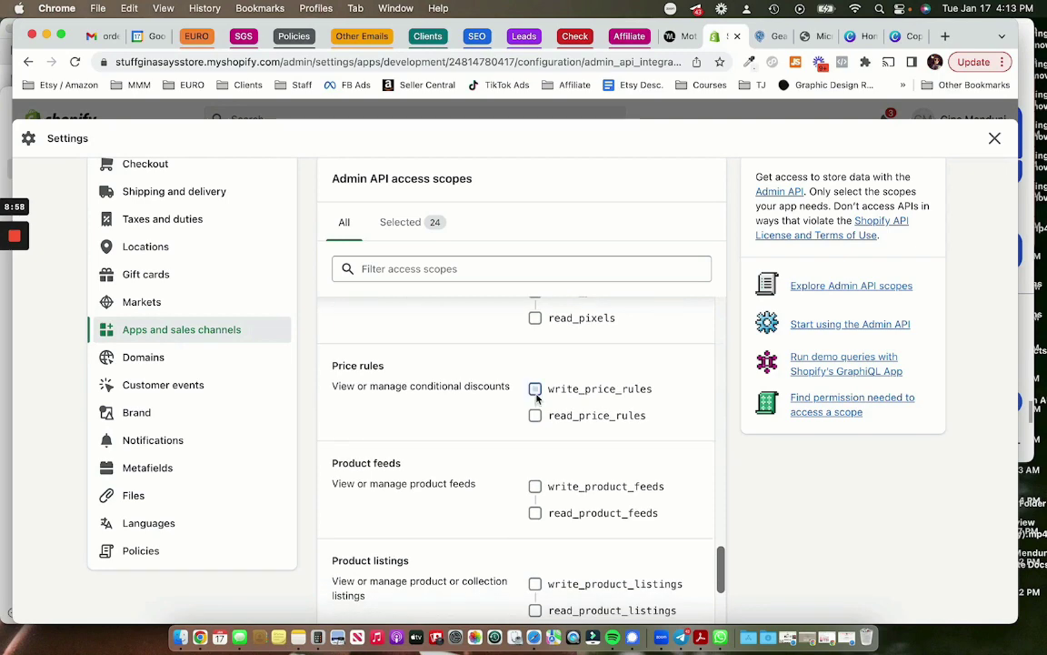
right_click(537, 393)
key(Escape)
click(535, 390)
Step: Grant access to product listings, products, and read and write purchase options
scroll(535, 395, down, 2)
scroll(535, 400, down, 1)
click(534, 402)
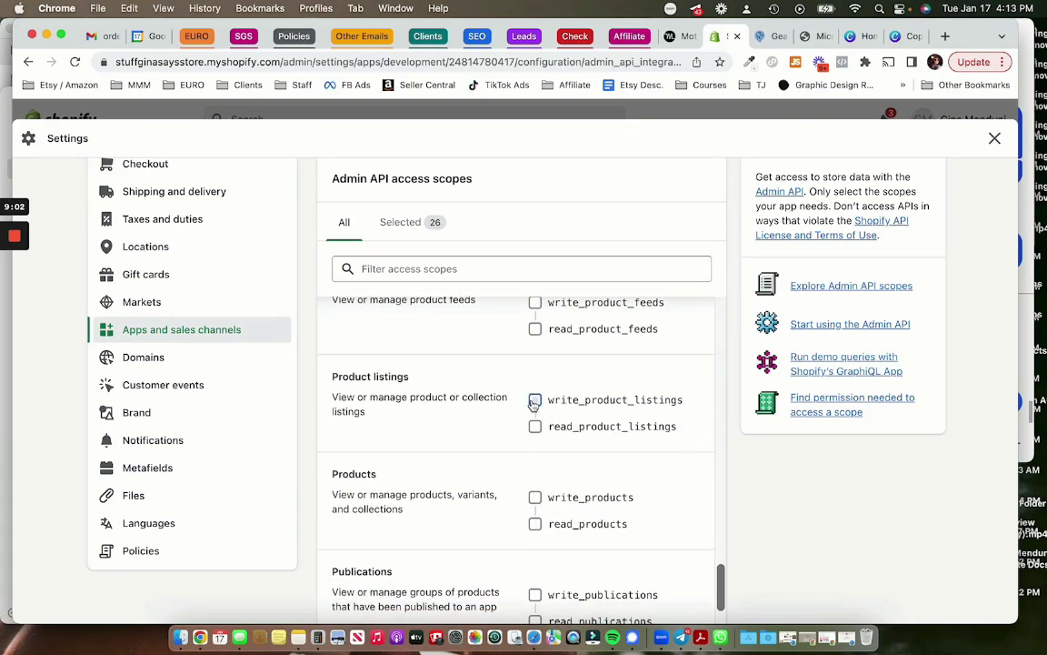
scroll(537, 427, down, 1)
click(536, 431)
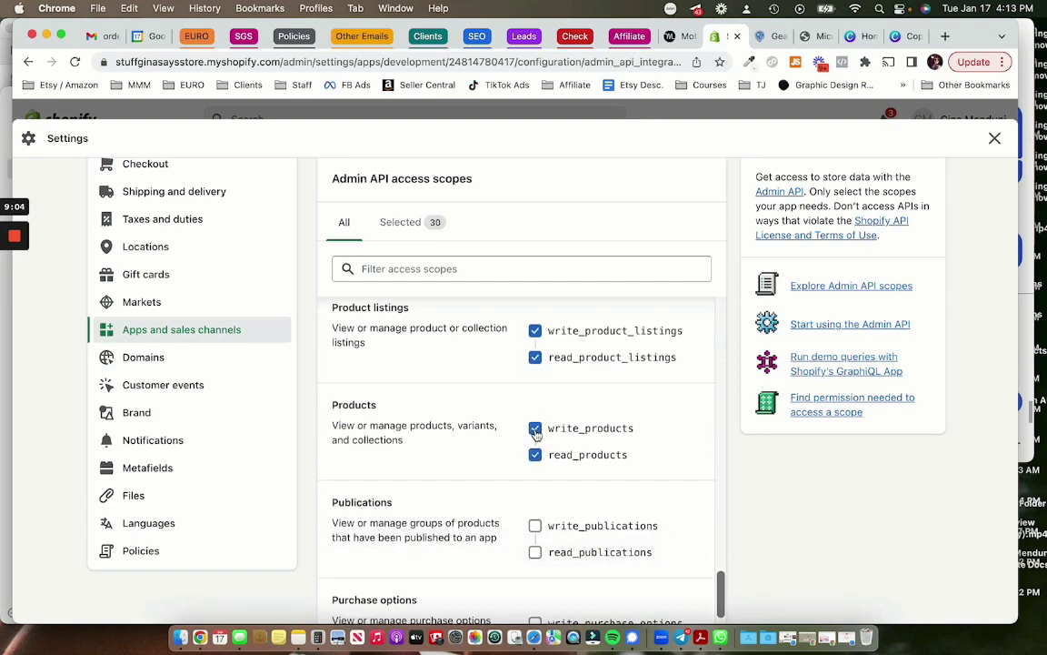
scroll(537, 435, down, 1)
scroll(537, 434, down, 2)
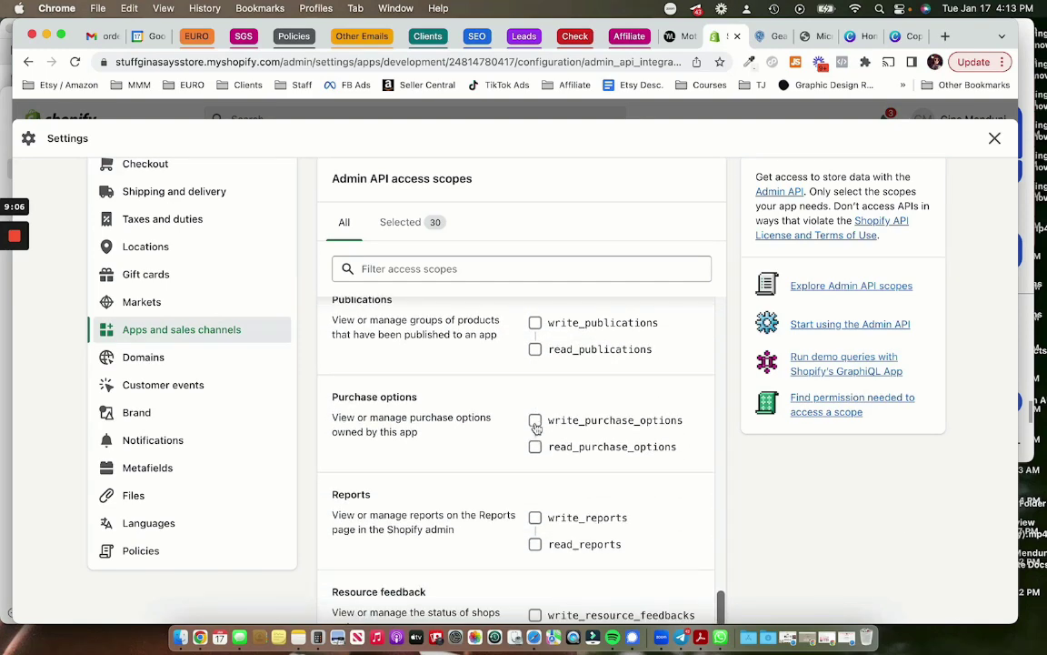
click(534, 421)
click(535, 447)
Step: Grant the app access to manage shipping
scroll(536, 427, down, 2)
scroll(537, 424, down, 1)
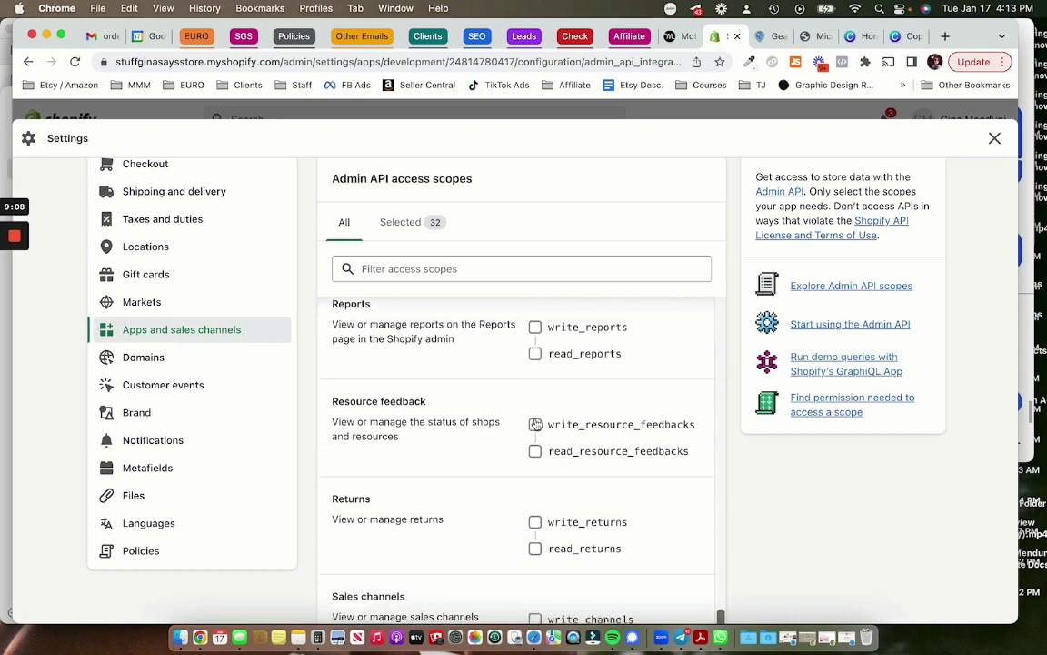
scroll(536, 424, down, 1)
scroll(537, 424, down, 1)
scroll(535, 426, down, 1)
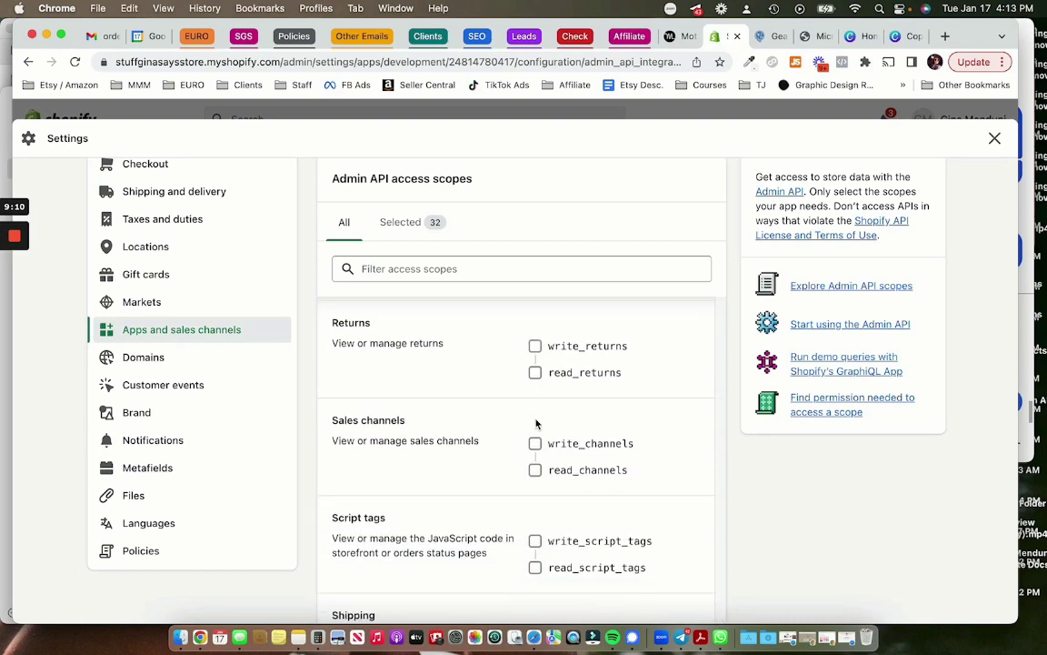
scroll(535, 425, down, 1)
scroll(536, 425, down, 1)
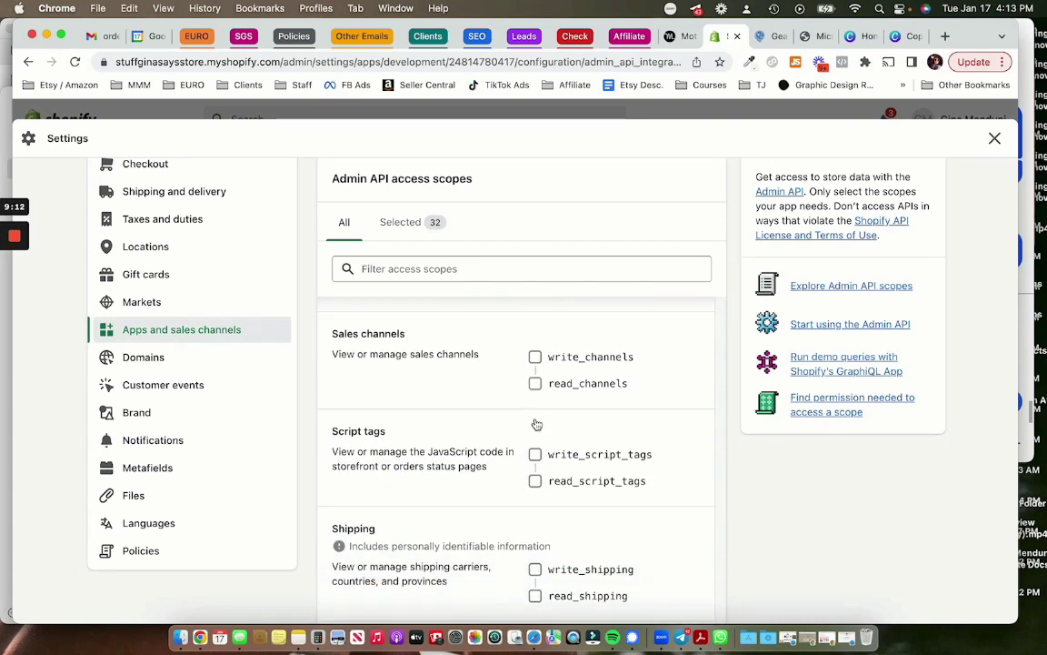
scroll(536, 425, down, 1)
scroll(537, 425, down, 1)
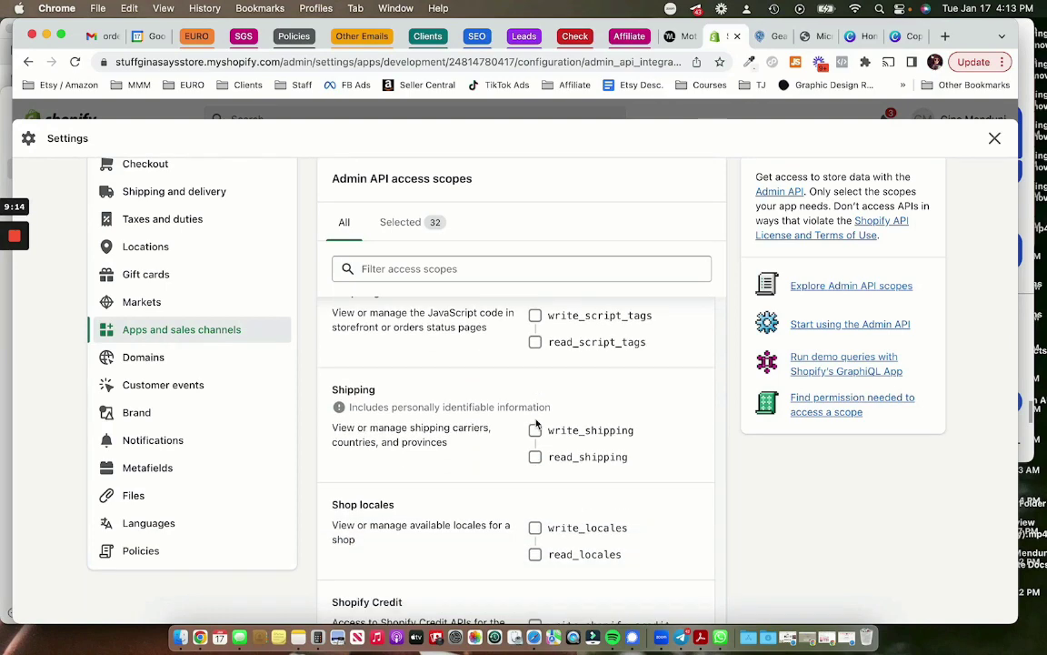
scroll(536, 420, down, 1)
click(536, 396)
Step: Grant both third-party fulfillment orders scopes and both custom_fulfillment_services scopes
scroll(538, 401, down, 2)
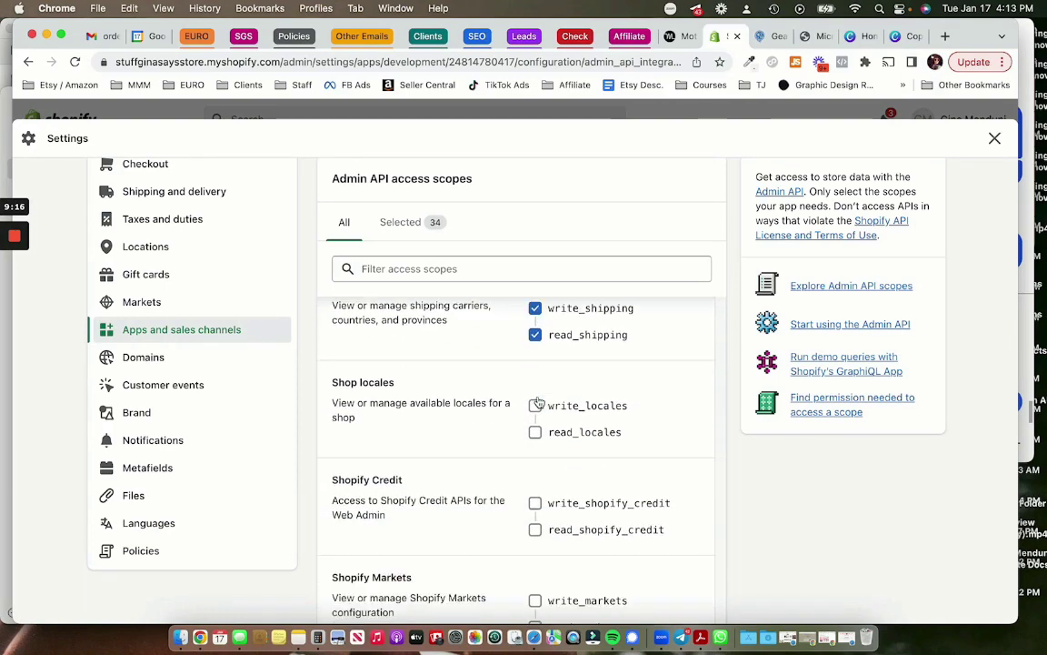
scroll(537, 401, down, 1)
scroll(538, 401, down, 1)
scroll(539, 401, down, 1)
scroll(538, 401, down, 2)
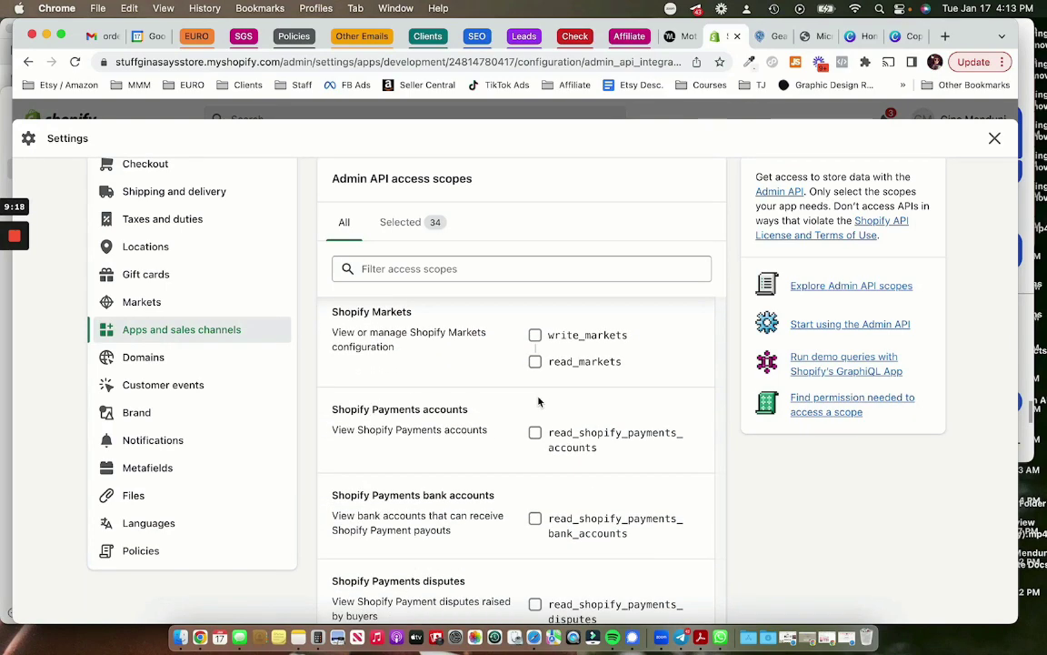
scroll(539, 401, down, 1)
scroll(538, 401, down, 1)
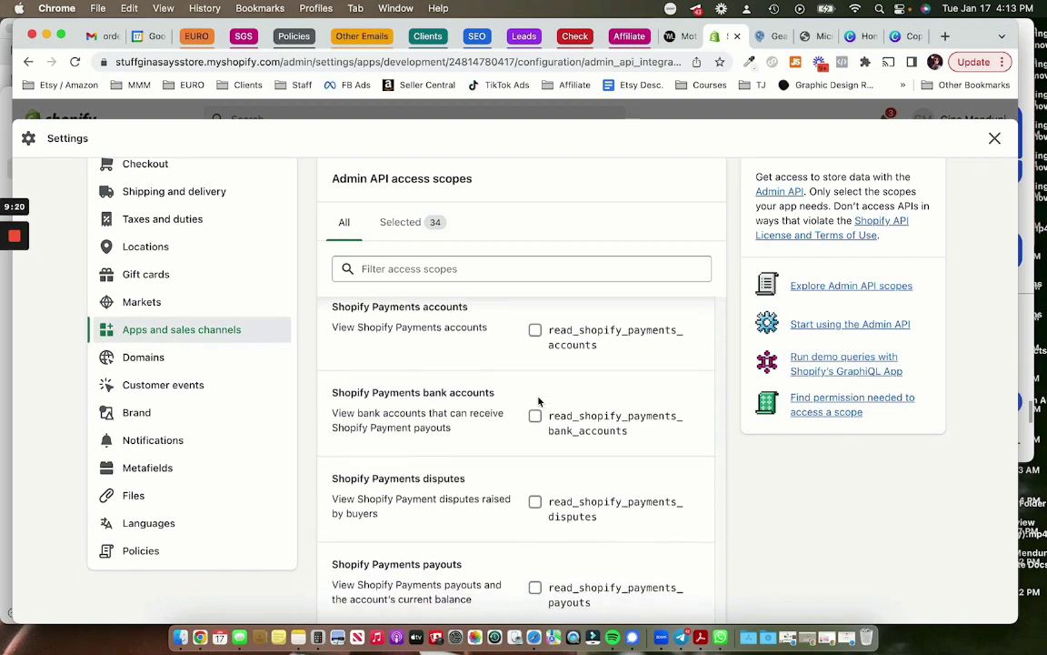
scroll(538, 401, down, 1)
scroll(538, 401, down, 1)
scroll(539, 401, down, 2)
scroll(538, 401, down, 1)
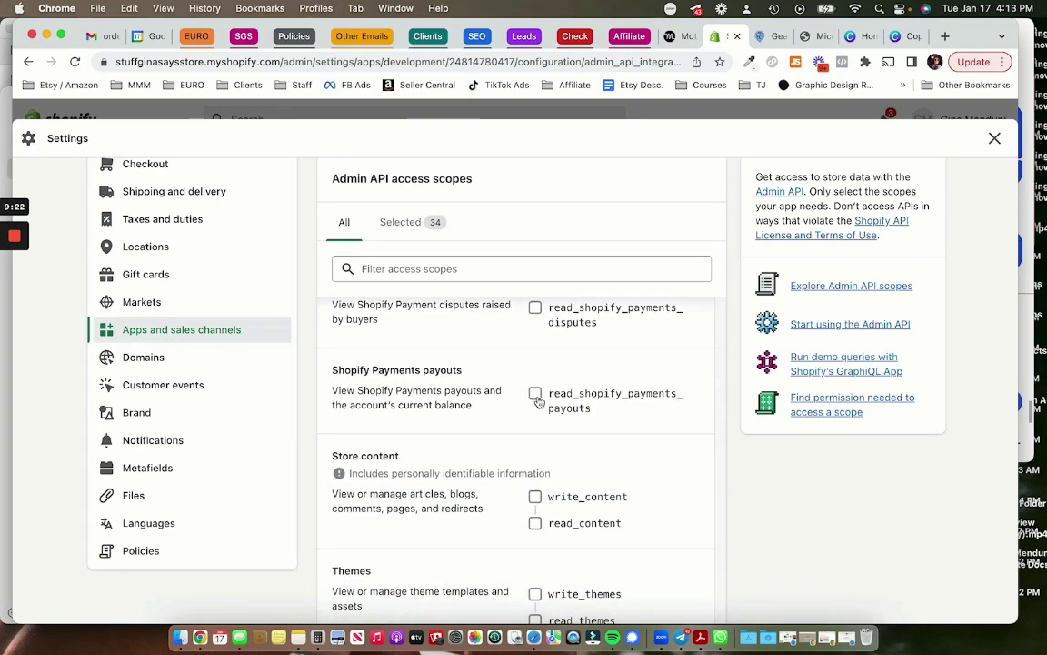
scroll(538, 401, down, 2)
scroll(539, 398, down, 2)
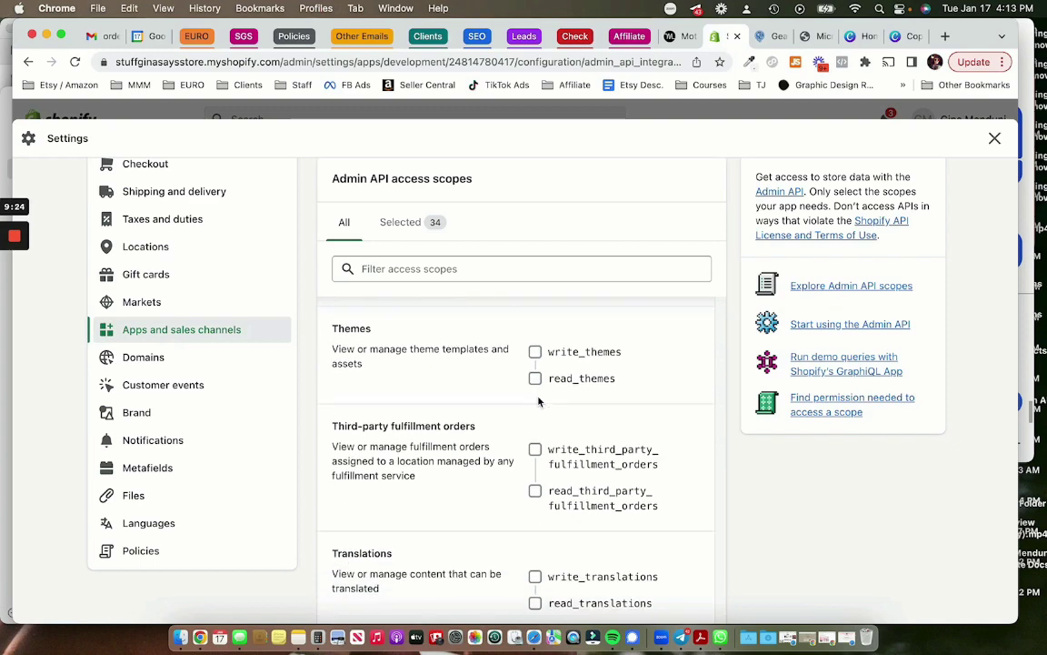
scroll(538, 401, down, 2)
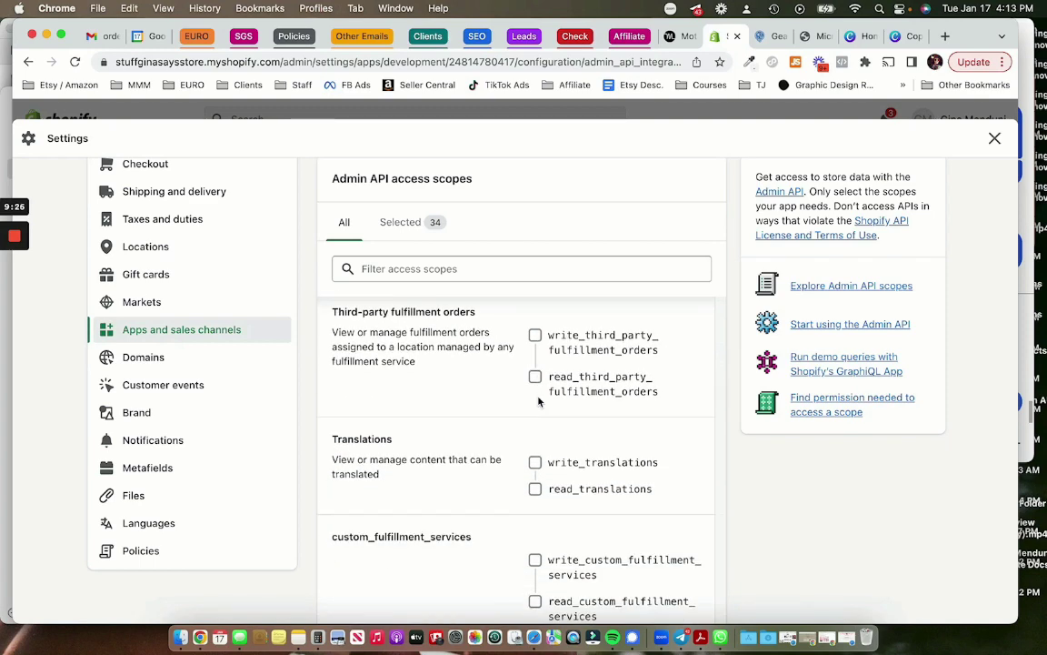
click(536, 334)
scroll(540, 339, down, 1)
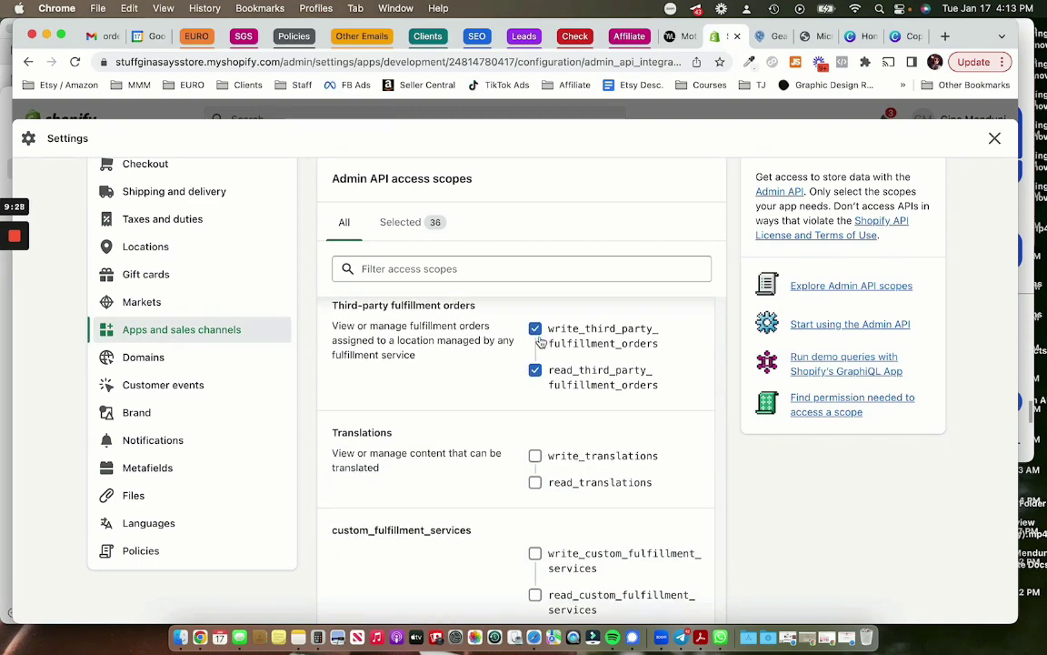
scroll(538, 342, down, 1)
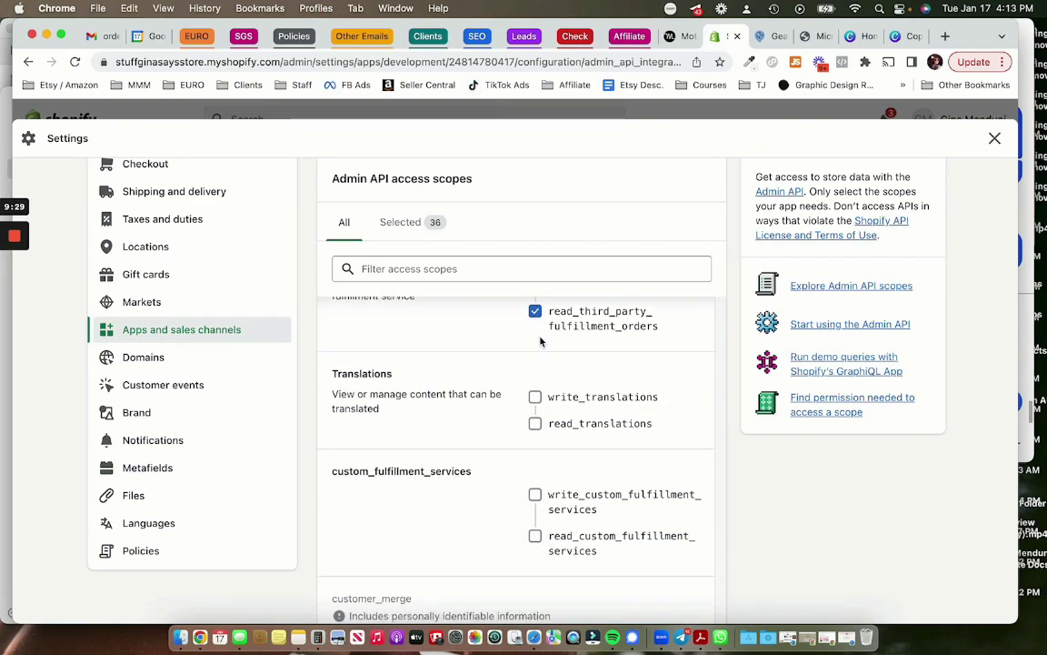
click(536, 483)
scroll(433, 467, down, 1)
Step: Save the Gearbubble Integration app's access scope configuration
scroll(454, 342, down, 15)
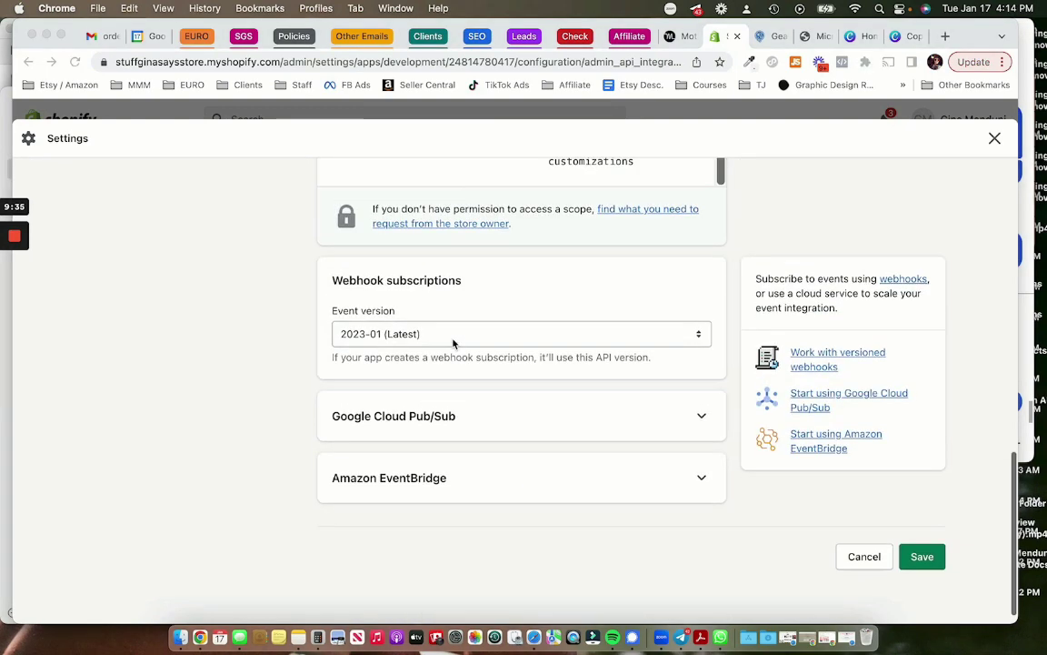
scroll(453, 342, down, 1)
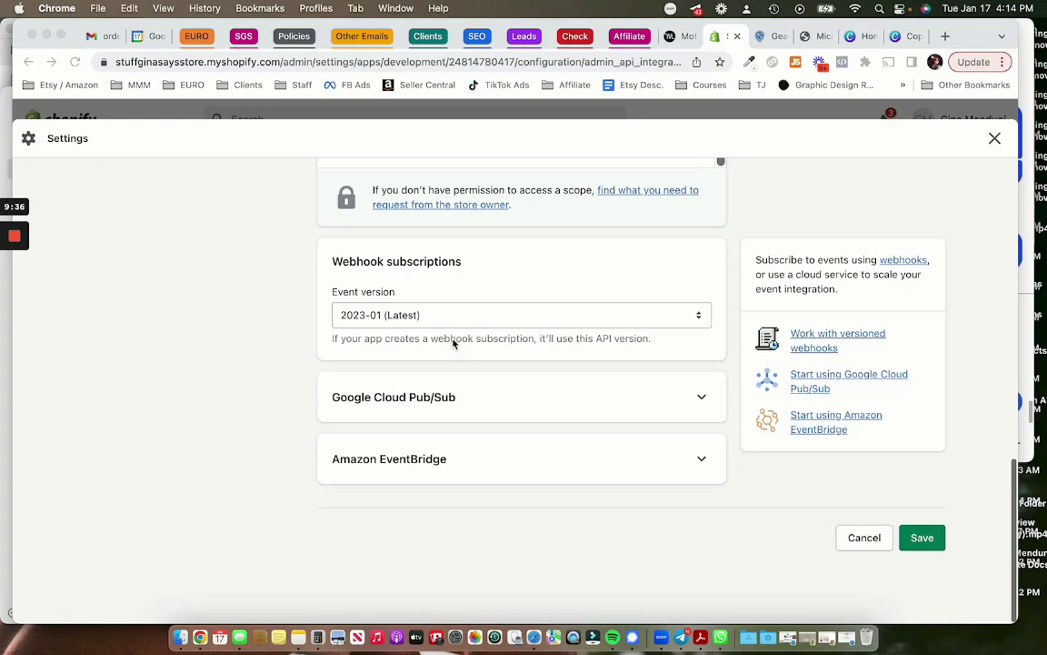
click(923, 539)
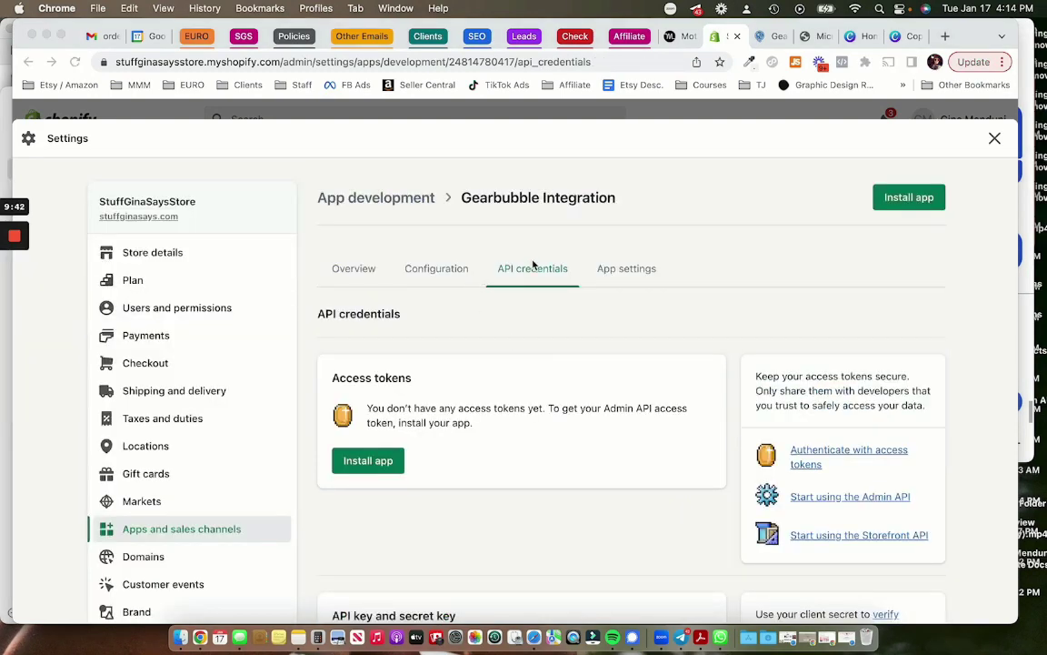
Step: Install the Gearbubble Integration app on the store and confirm the installation
click(359, 466)
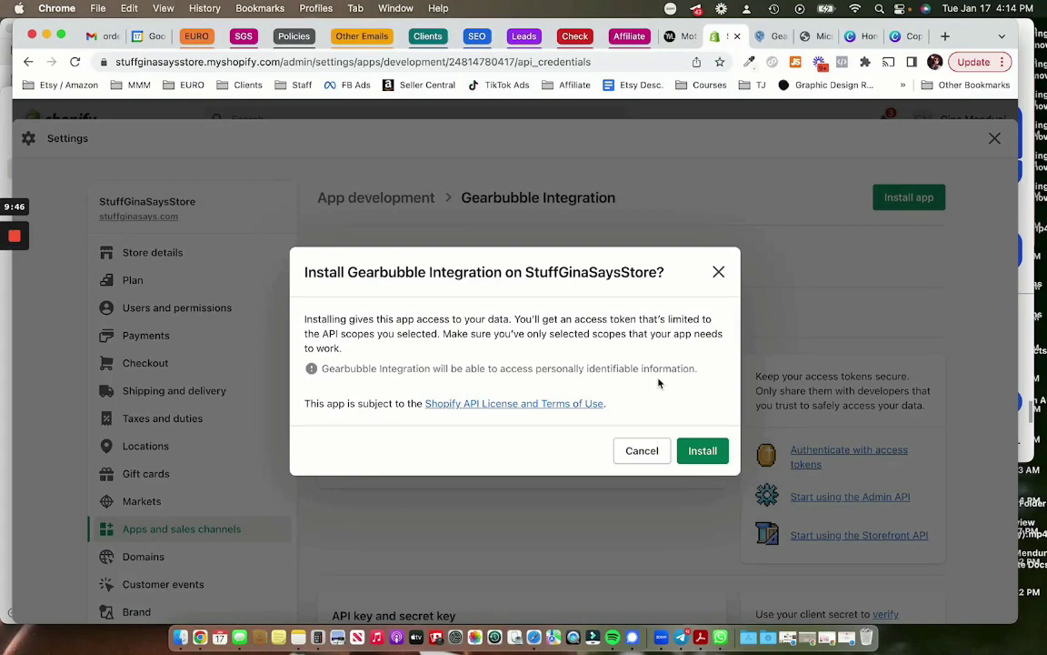
click(702, 450)
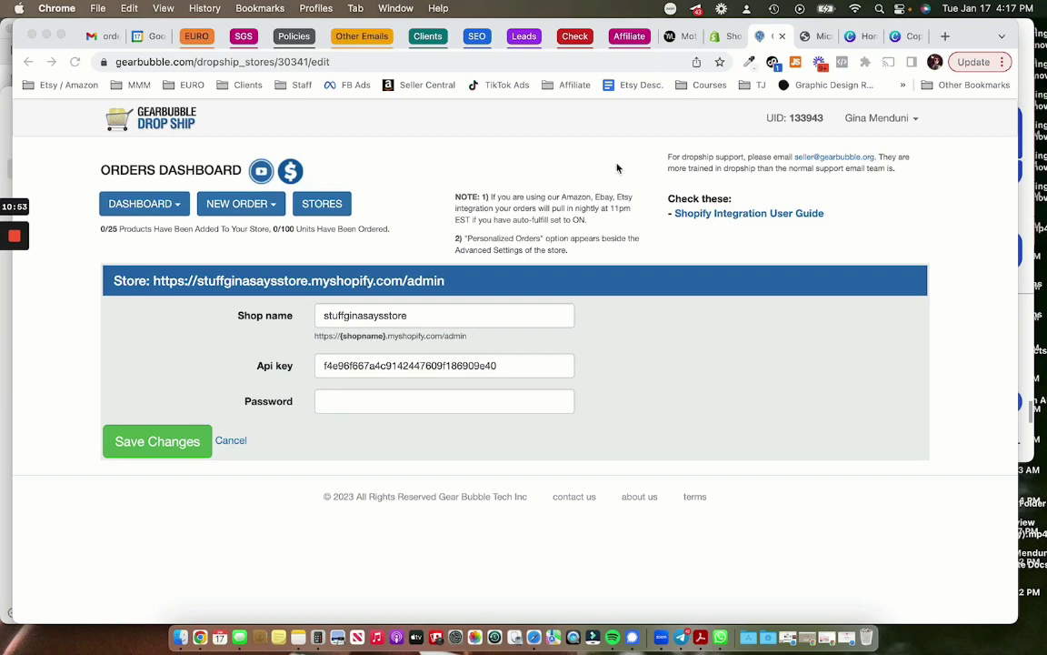
click(727, 38)
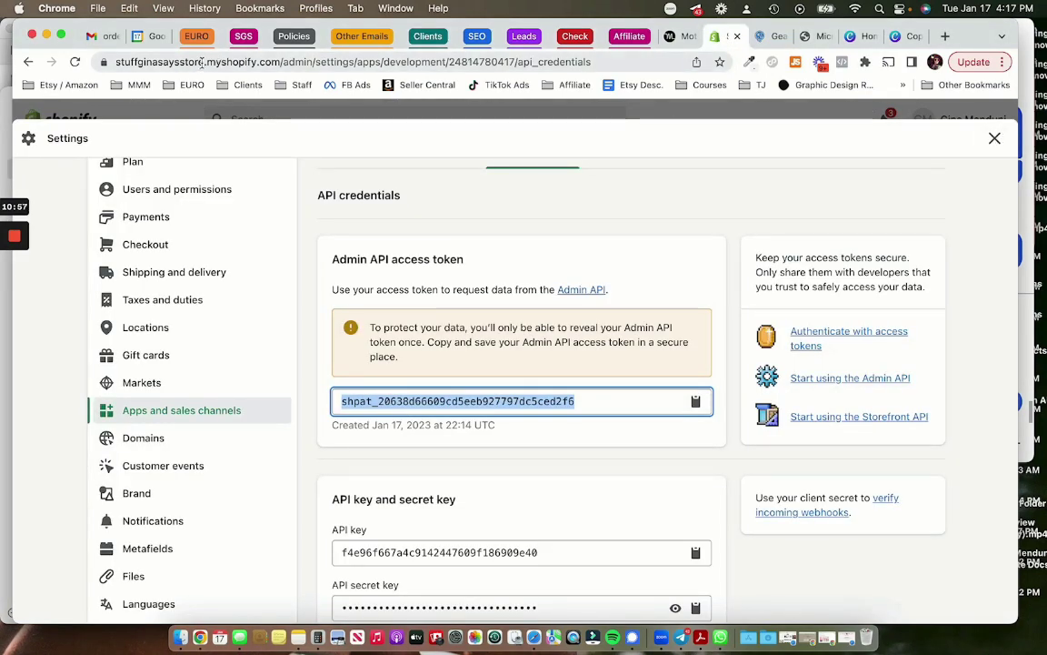
Step: Check that Gearbubble's store form has the correct shop name and API key
drag(203, 61, 115, 61)
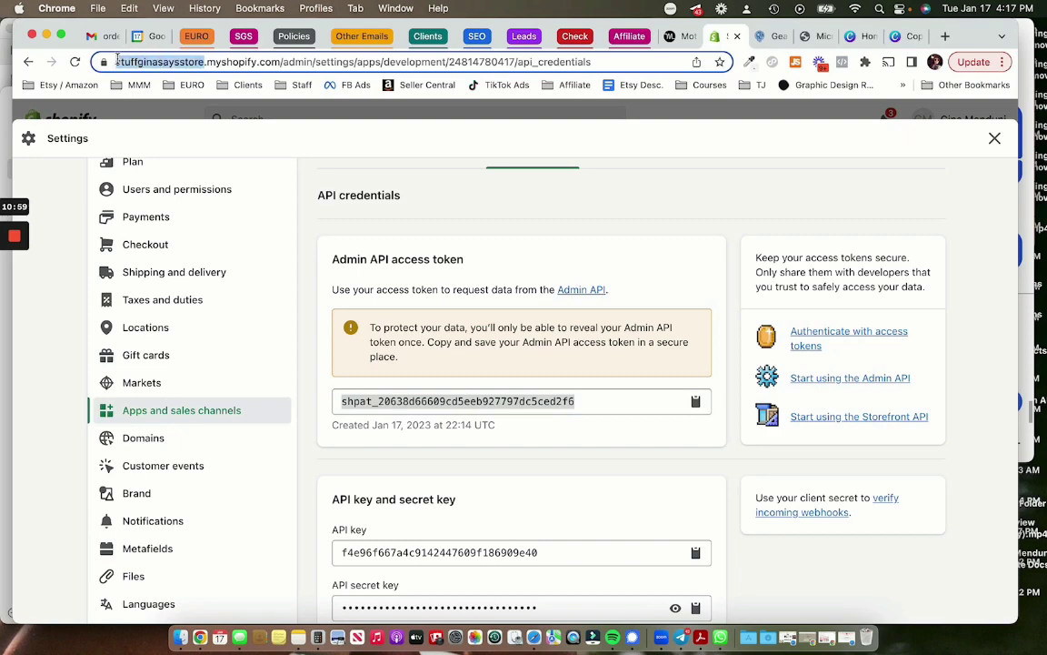
click(771, 38)
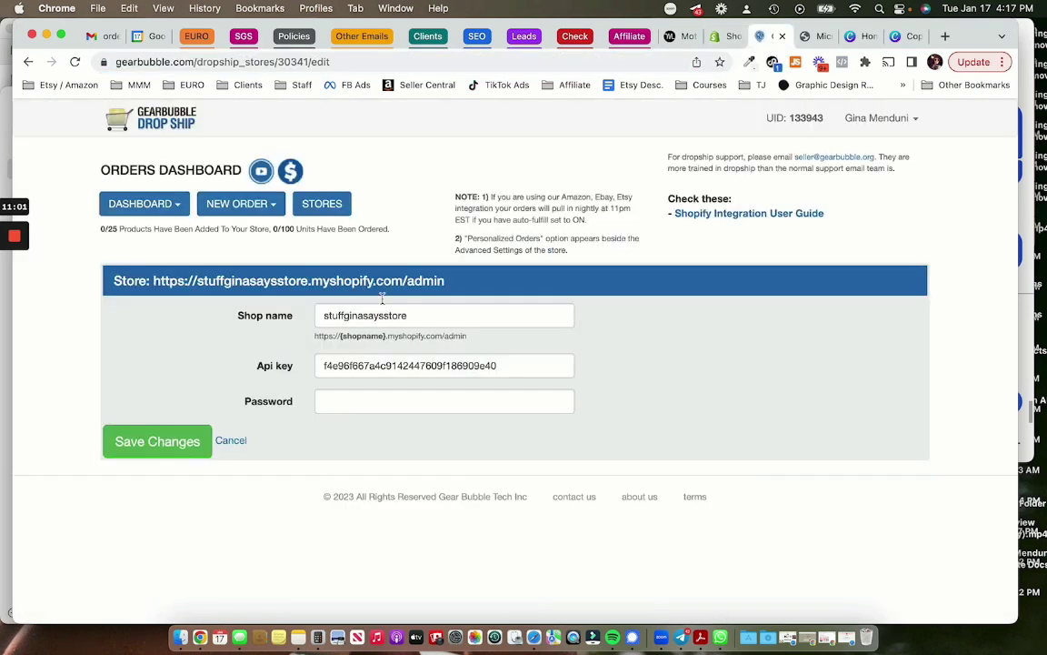
drag(386, 337, 342, 338)
click(458, 319)
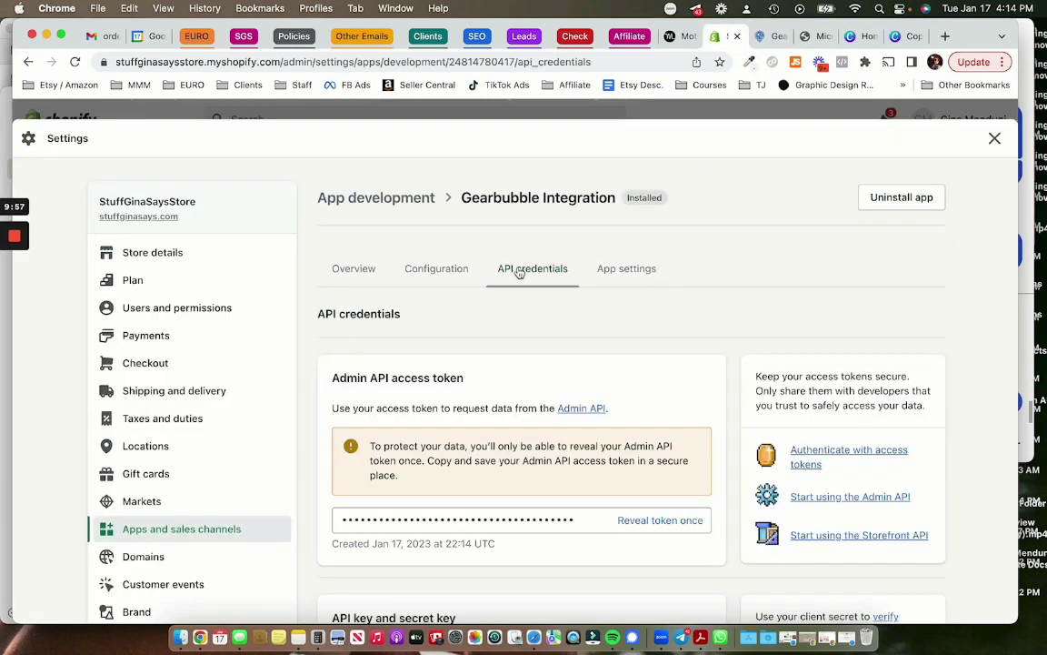
scroll(436, 362, down, 1)
scroll(437, 362, down, 3)
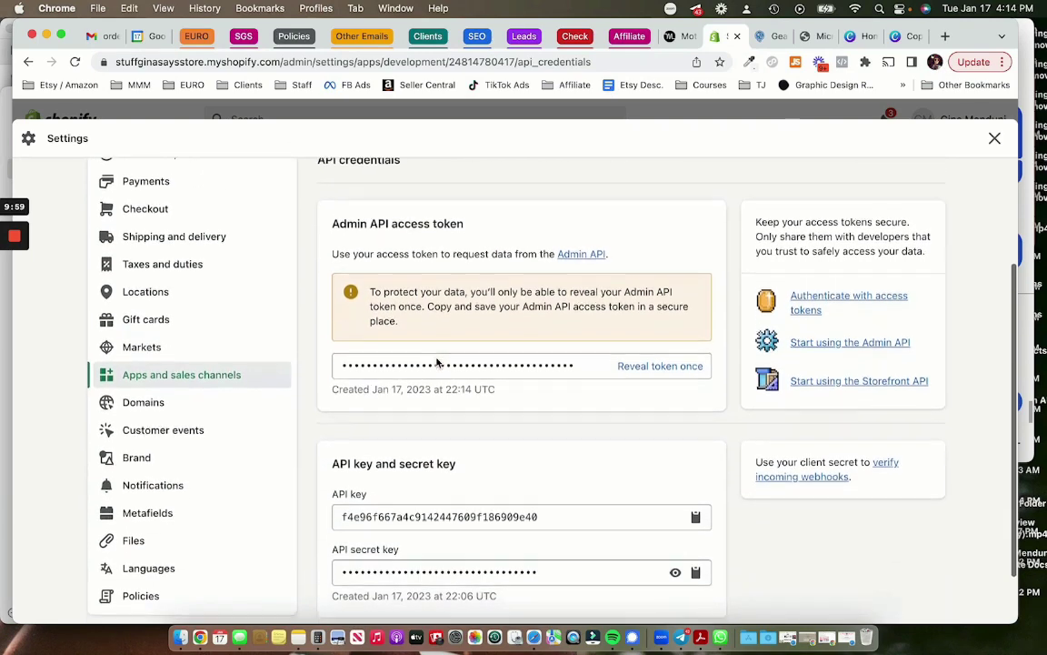
scroll(436, 362, down, 1)
click(401, 449)
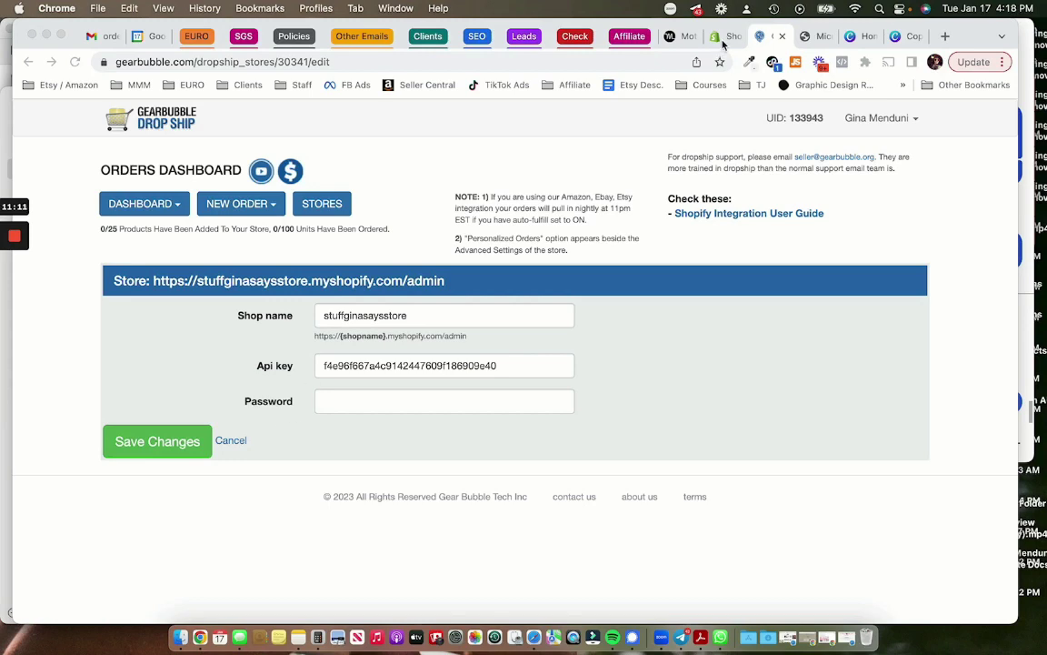
Step: Paste Shopify's Admin API access token into Gearbubble's Password field and save the store
click(724, 36)
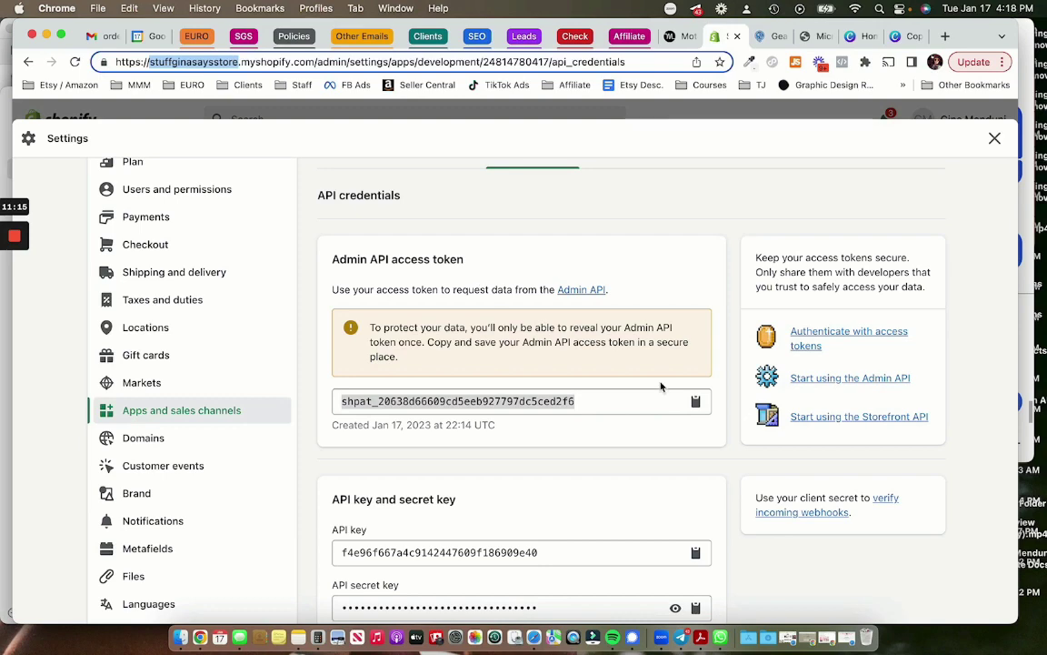
click(604, 401)
double_click(601, 400)
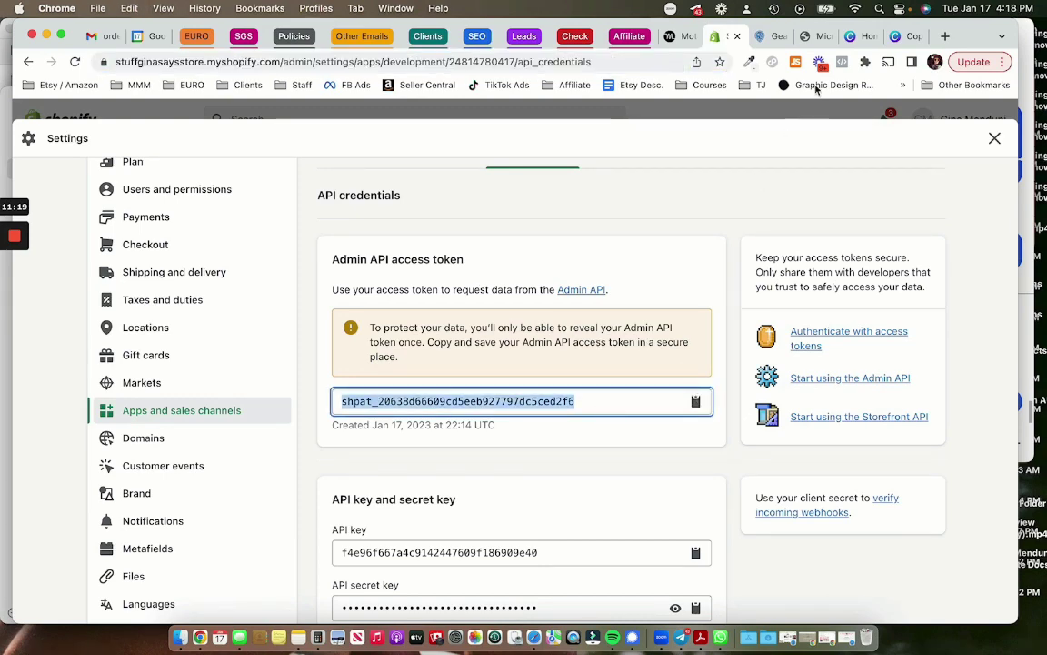
click(762, 37)
click(366, 401)
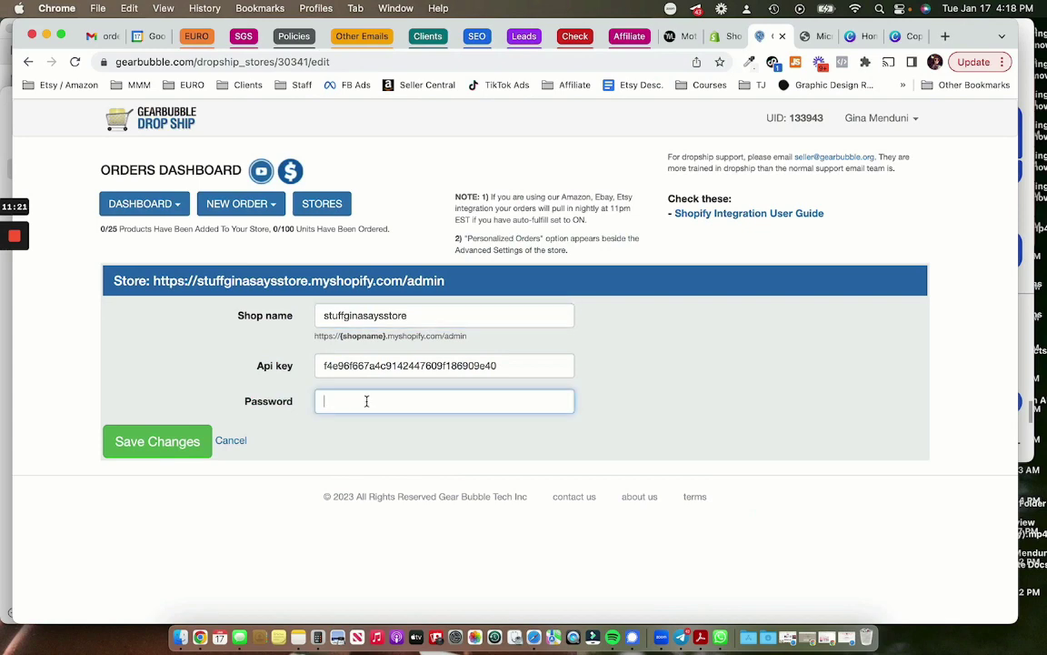
key(super+v)
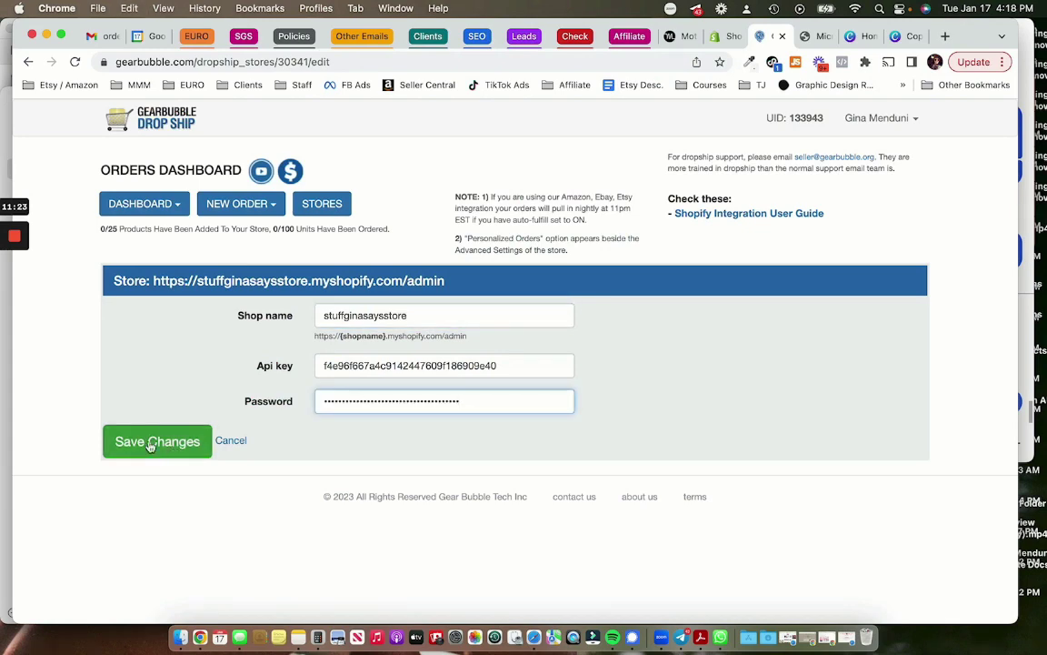
click(151, 444)
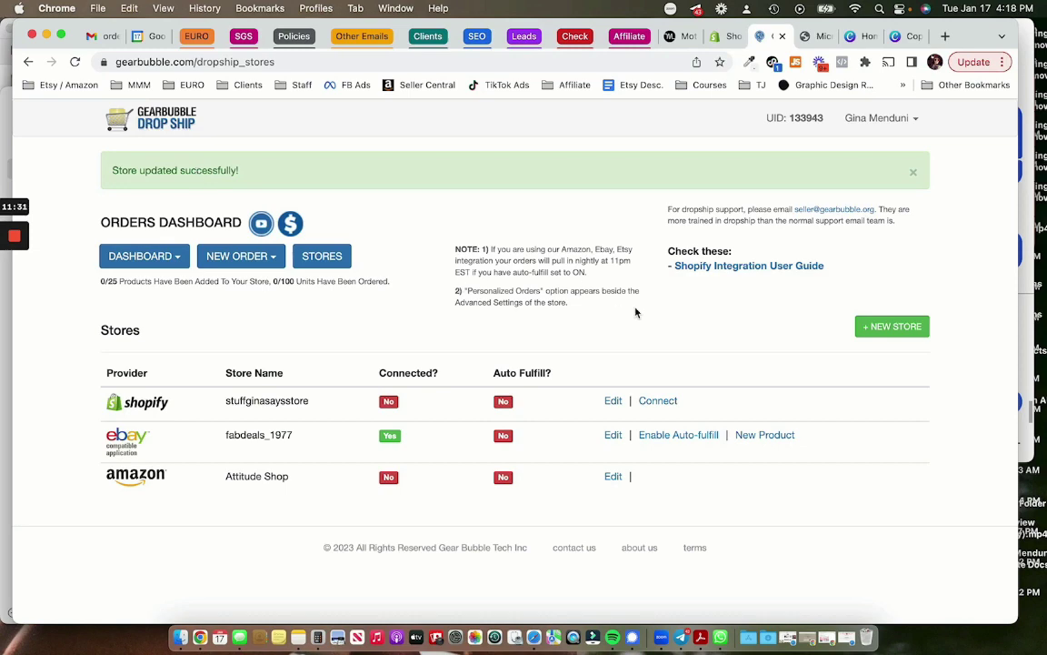
Step: Connect the stuffginasaysstore Shopify store in Gearbubble's Stores list
click(660, 406)
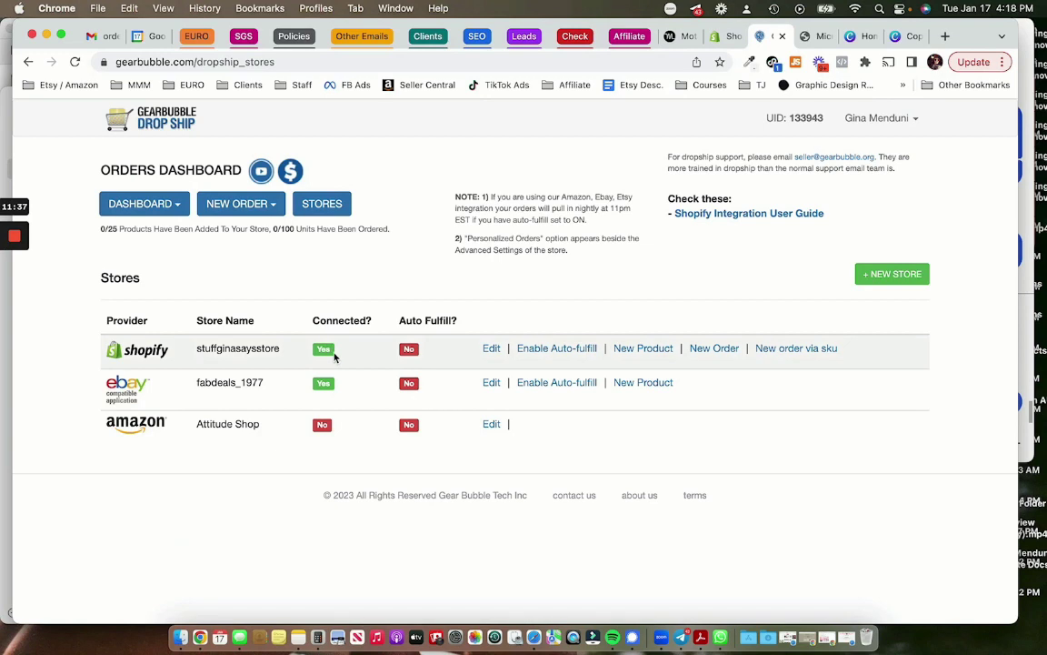